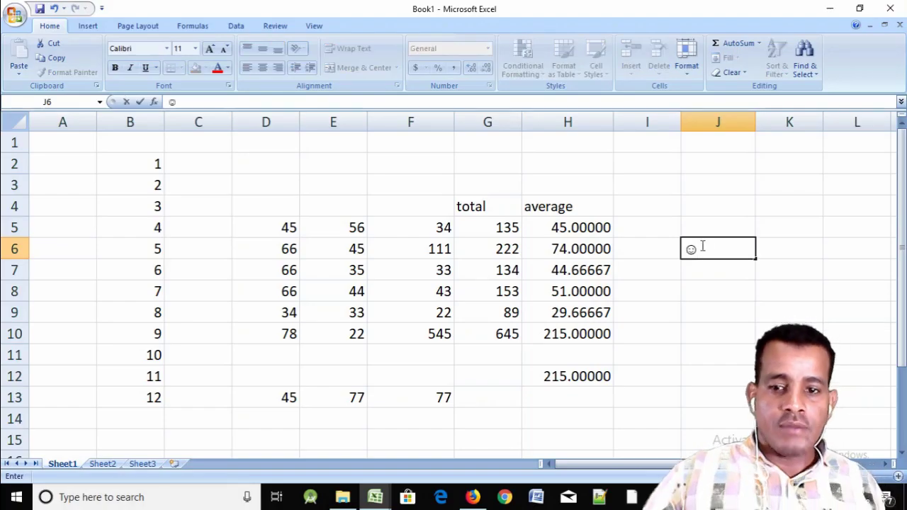
# - Delete the smiley from J6 and use Clear All so the cell is completely empty
pyautogui.click(648, 230)
pyautogui.click(705, 253)
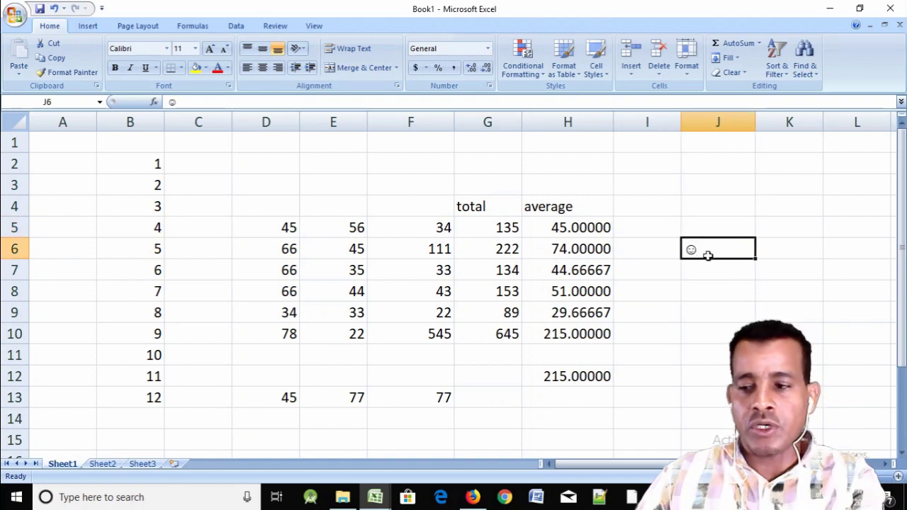
pyautogui.press('Delete')
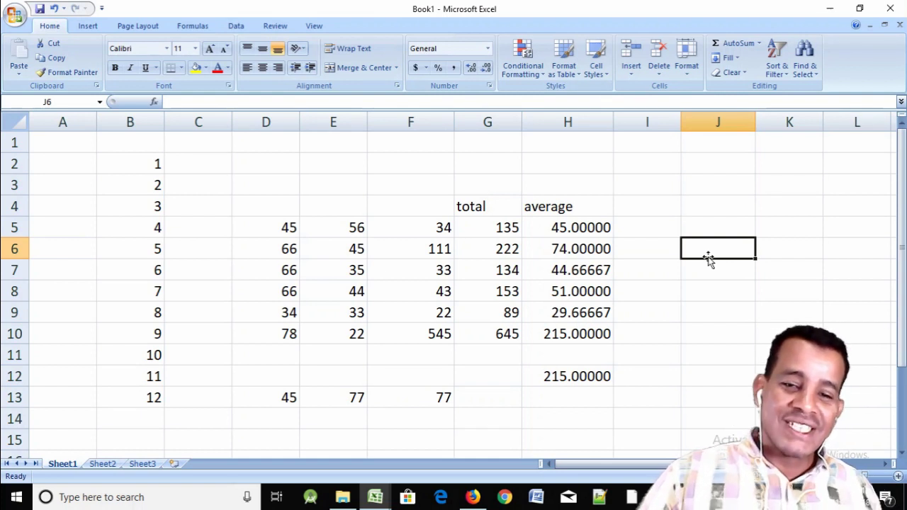
pyautogui.click(734, 72)
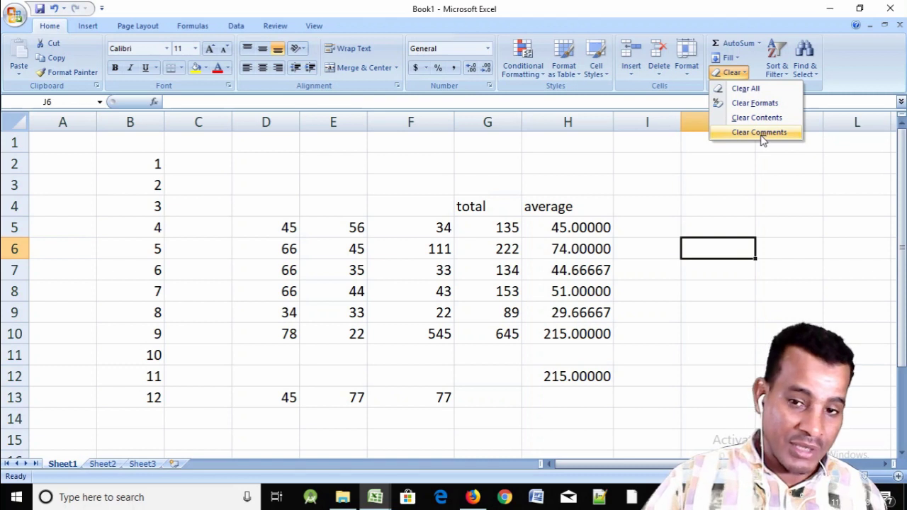
pyautogui.click(752, 90)
pyautogui.press('Left')
pyautogui.press('Left')
pyautogui.press('Left')
pyautogui.press('Left')
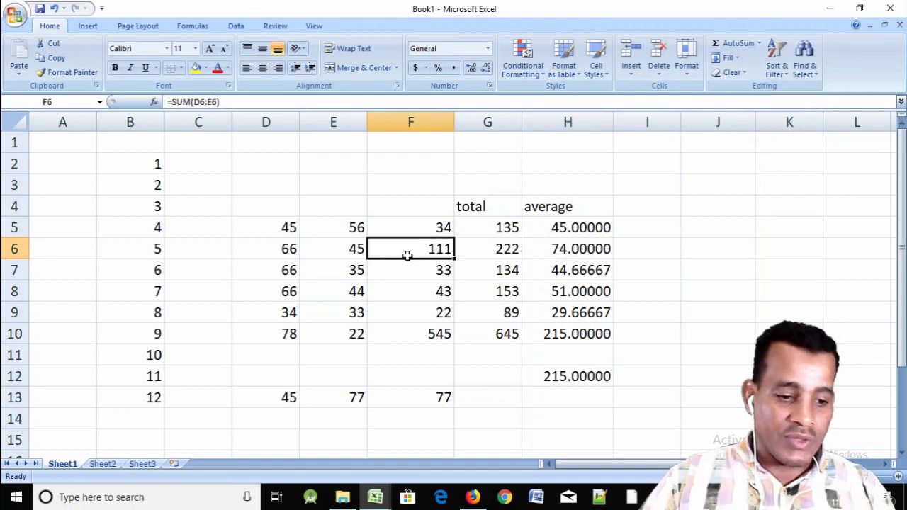
pyautogui.click(421, 186)
pyautogui.write('d')
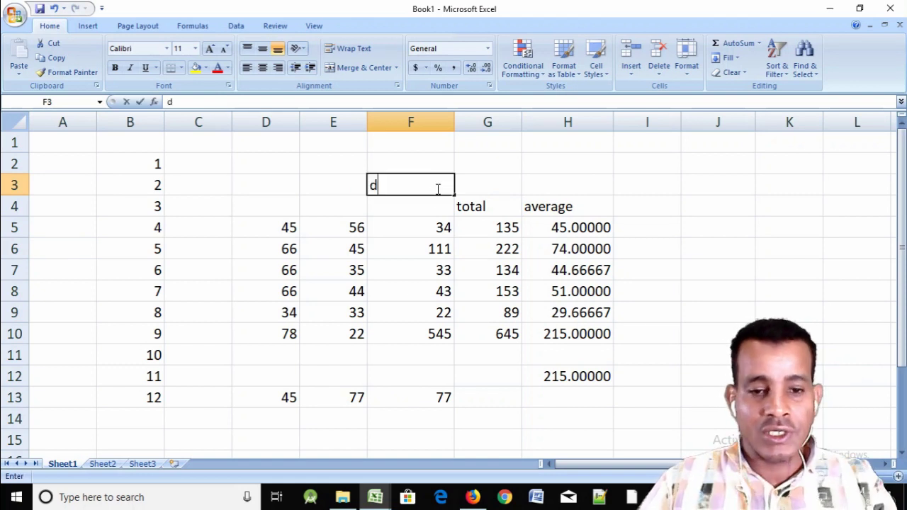
pyautogui.write('fdf')
pyautogui.click(140, 101)
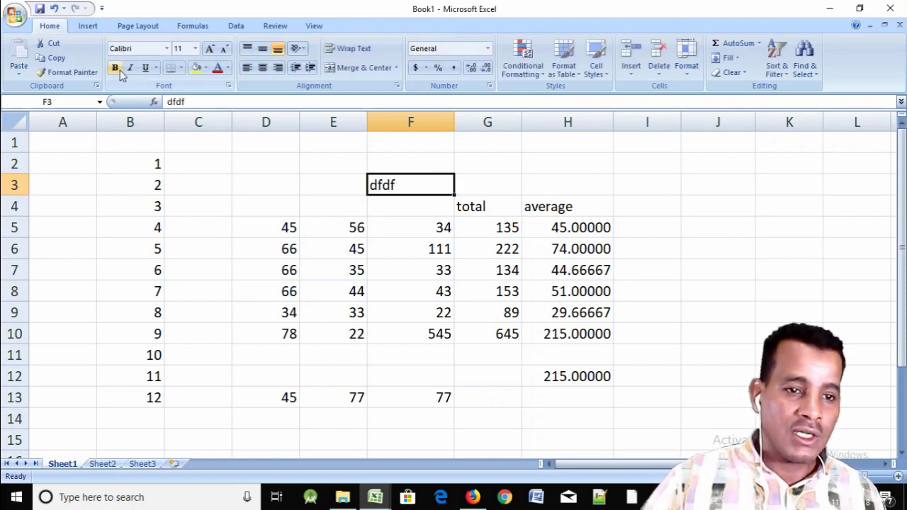
pyautogui.click(115, 67)
pyautogui.click(130, 68)
pyautogui.click(144, 67)
pyautogui.click(195, 67)
pyautogui.click(217, 68)
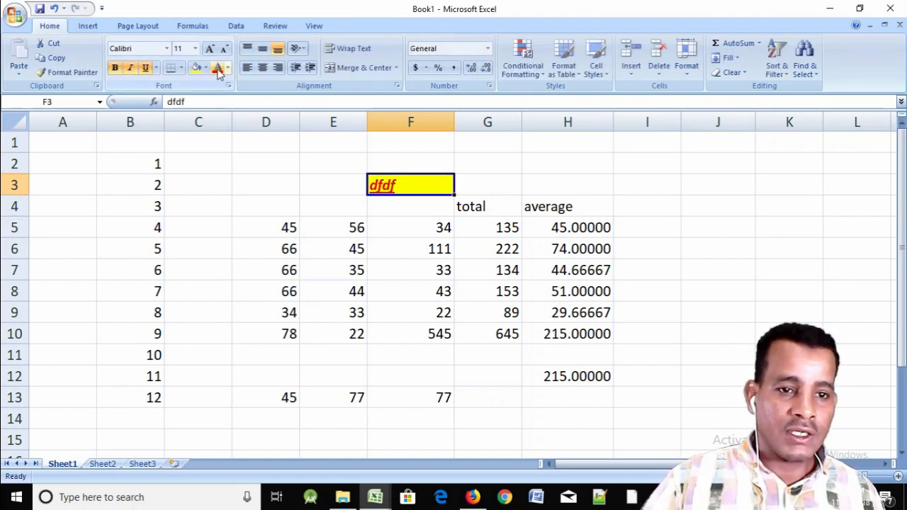
pyautogui.click(227, 68)
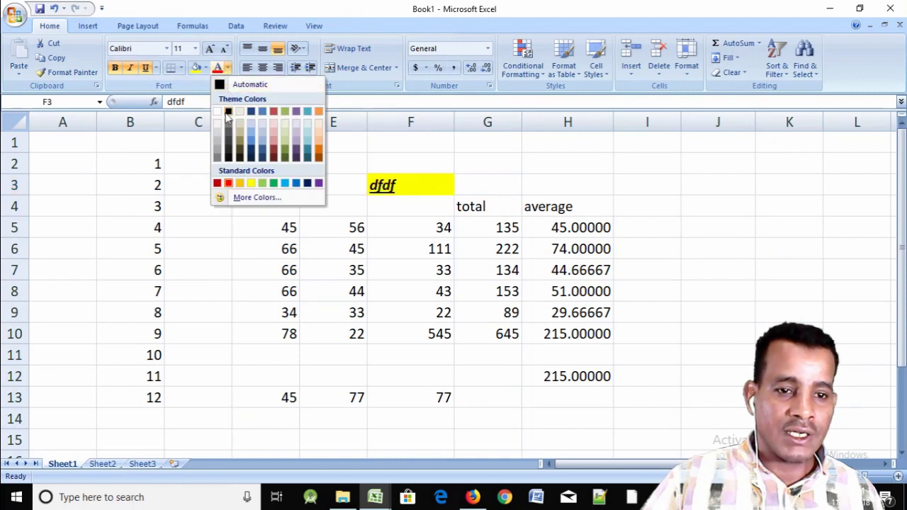
pyautogui.click(319, 156)
pyautogui.click(731, 72)
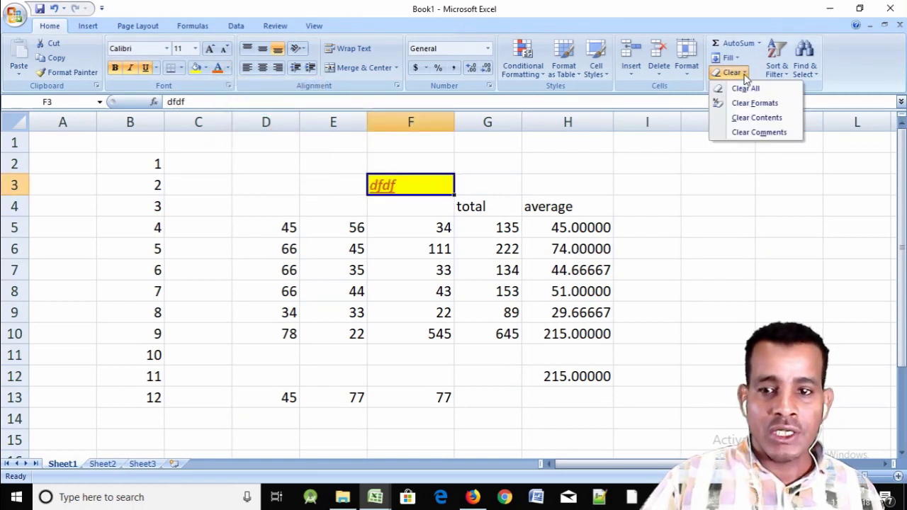
pyautogui.click(748, 88)
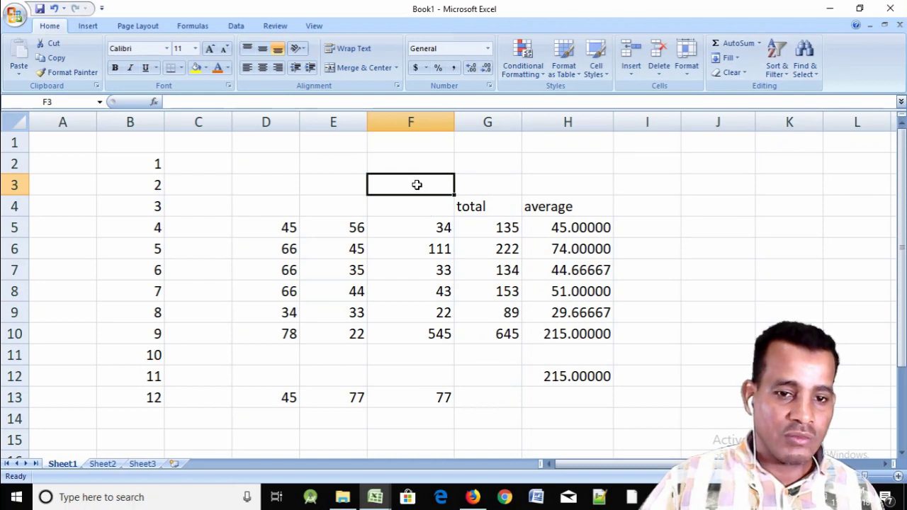
# - Re-enter the text in F3 and apply Clear Formats so dfdf shows as plain text
pyautogui.write('d')
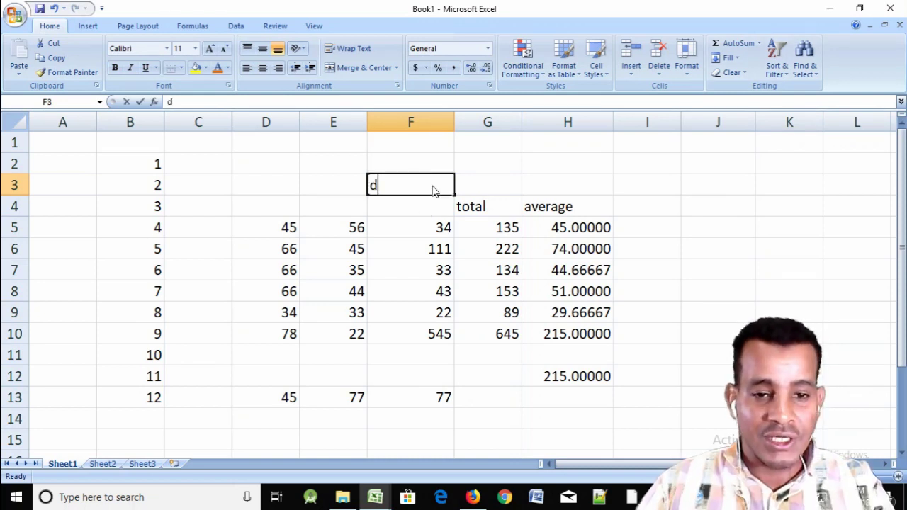
pyautogui.write('fdfdf')
pyautogui.click(549, 242)
pyautogui.click(391, 192)
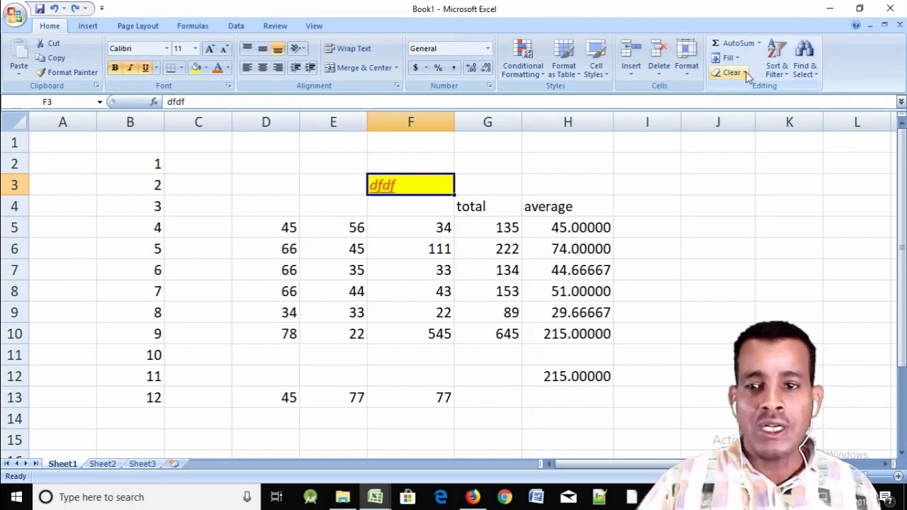
pyautogui.click(720, 73)
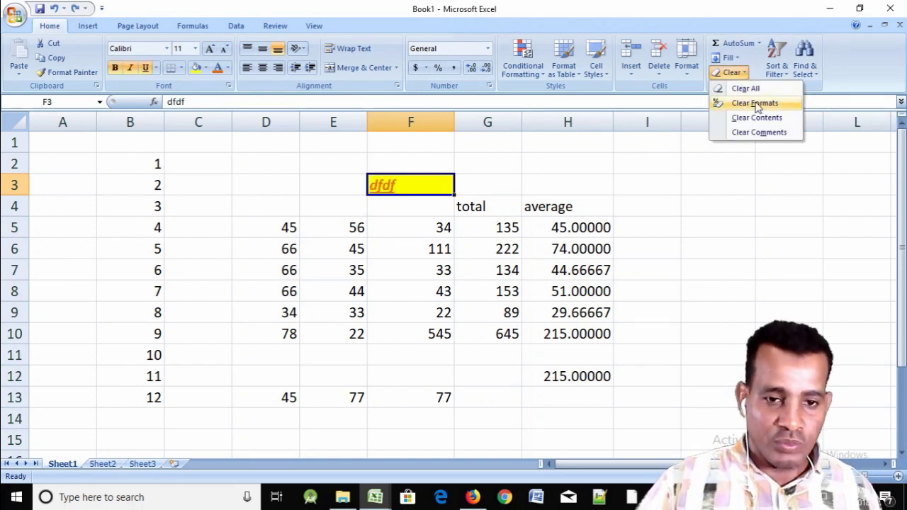
pyautogui.click(756, 104)
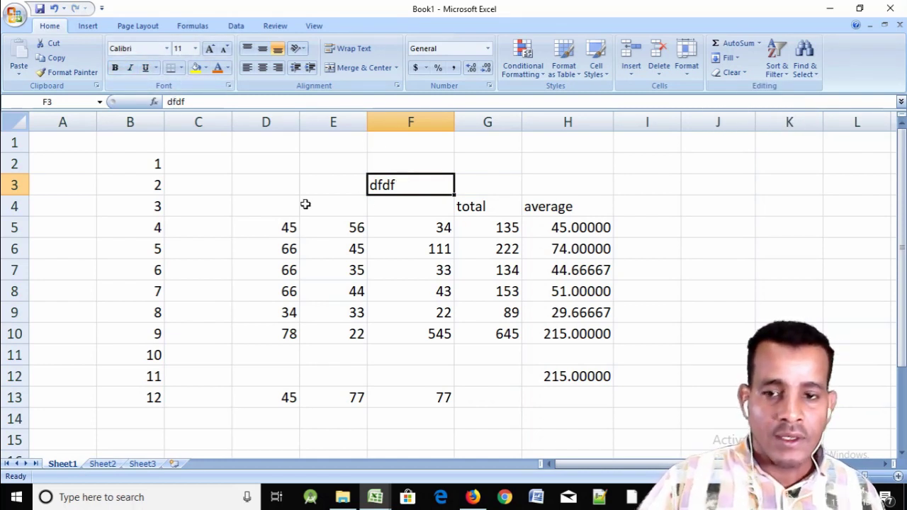
pyautogui.click(744, 73)
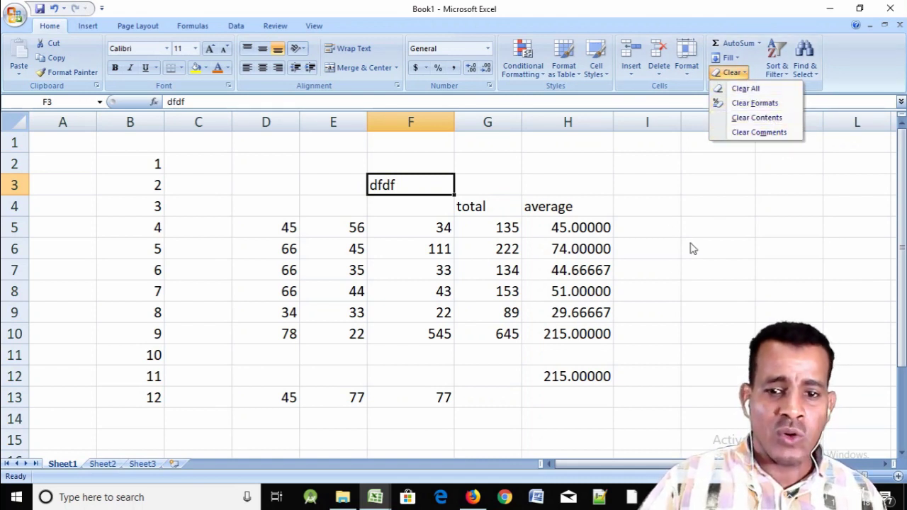
pyautogui.click(606, 269)
pyautogui.click(585, 234)
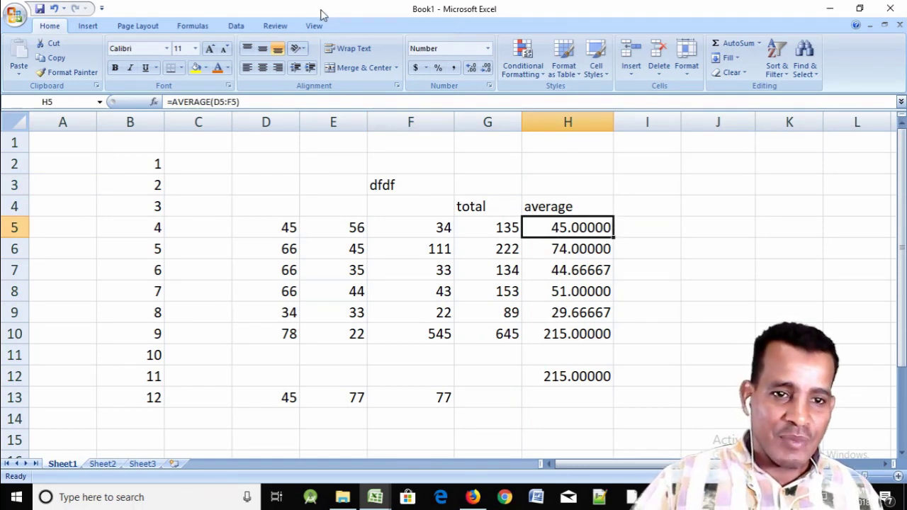
# - Add a new Review comment 'this value is less' to H5 and hide its preview
pyautogui.click(275, 25)
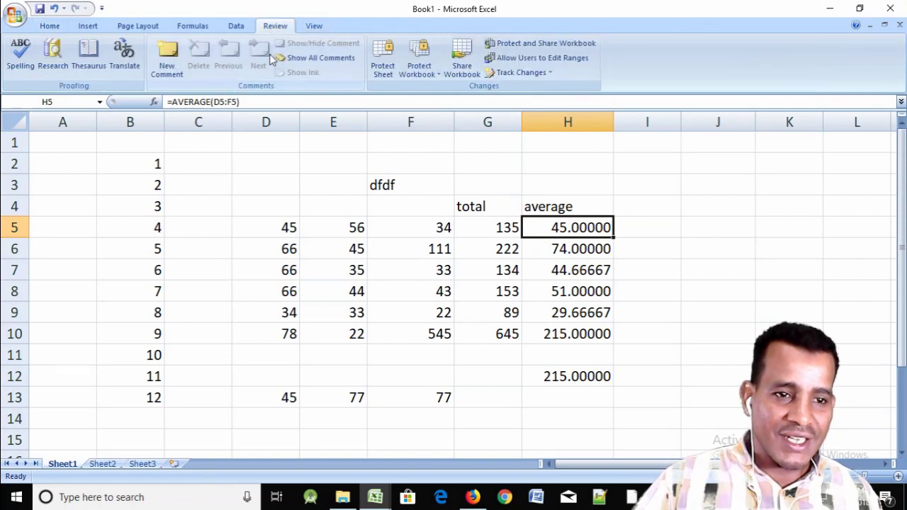
pyautogui.click(168, 60)
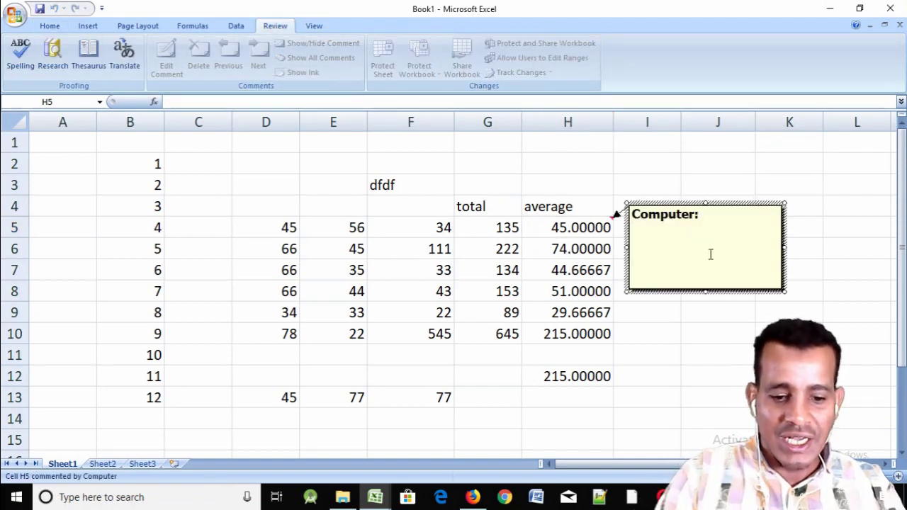
pyautogui.write('this ')
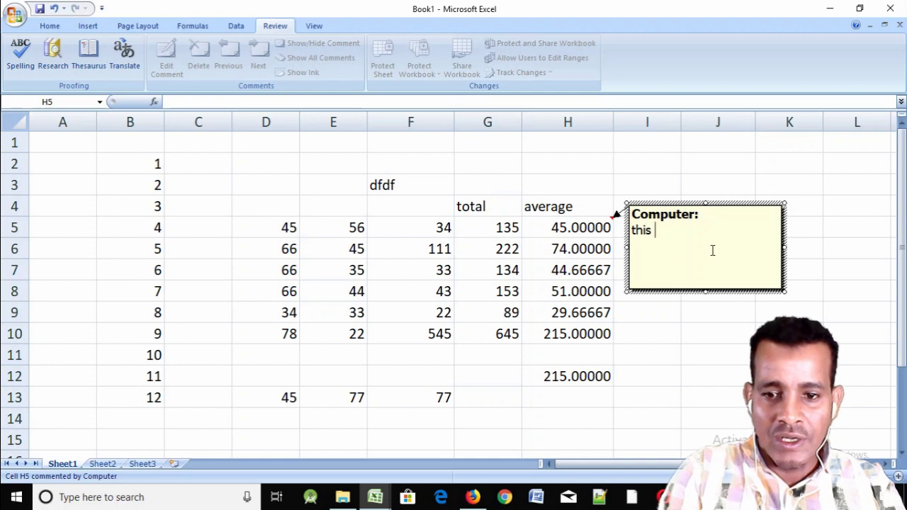
pyautogui.write('value is les')
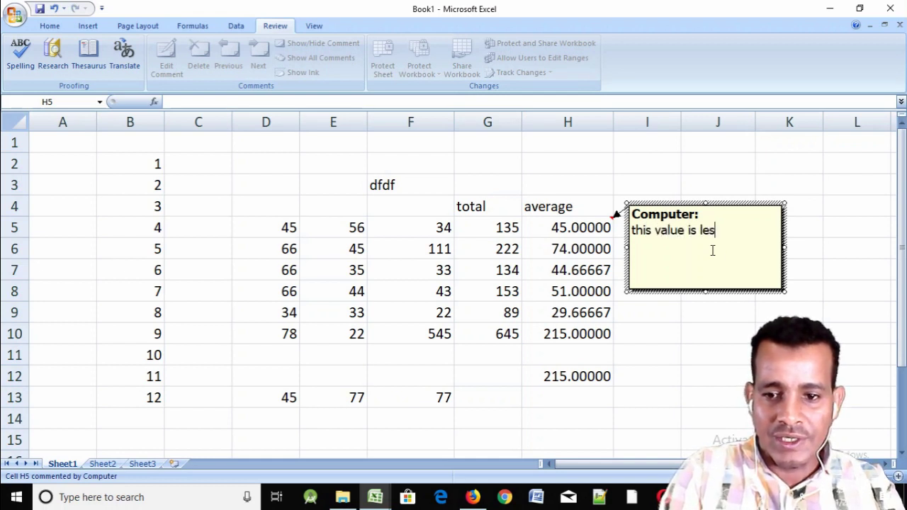
pyautogui.write('s')
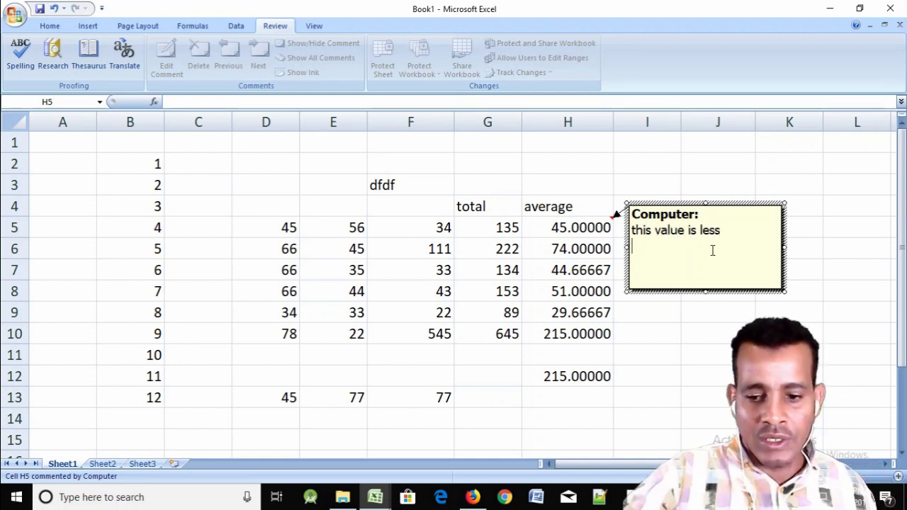
pyautogui.click(573, 204)
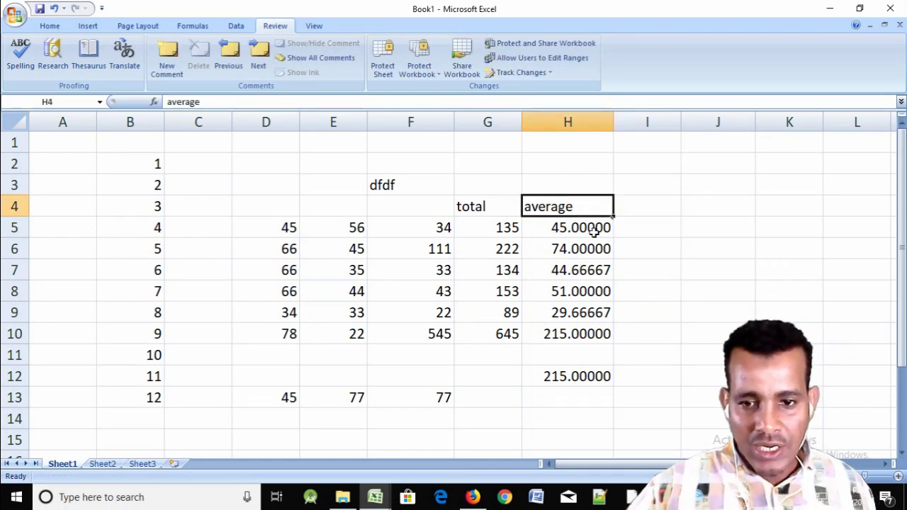
pyautogui.click(594, 229)
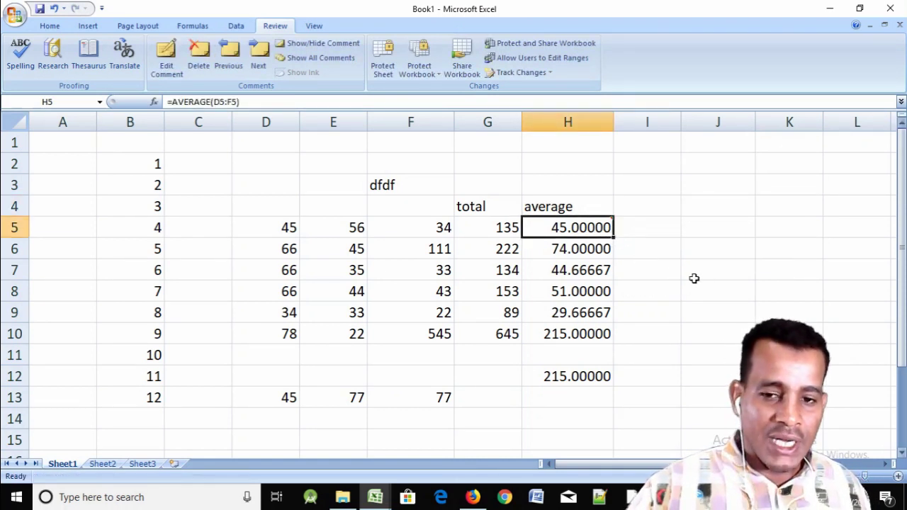
pyautogui.moveTo(611, 221)
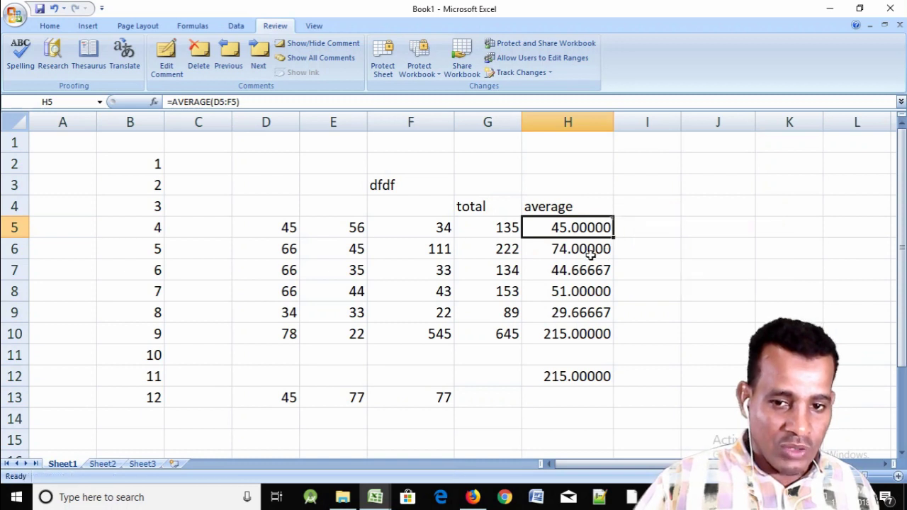
pyautogui.click(591, 251)
# - Use Clear Comments on H5 to delete its note, leaving the value 45.00000
pyautogui.click(587, 228)
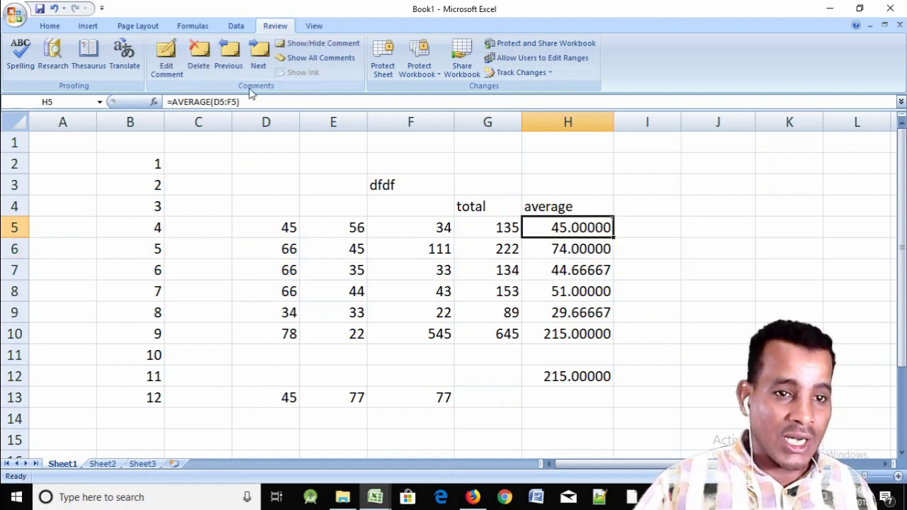
pyautogui.click(51, 27)
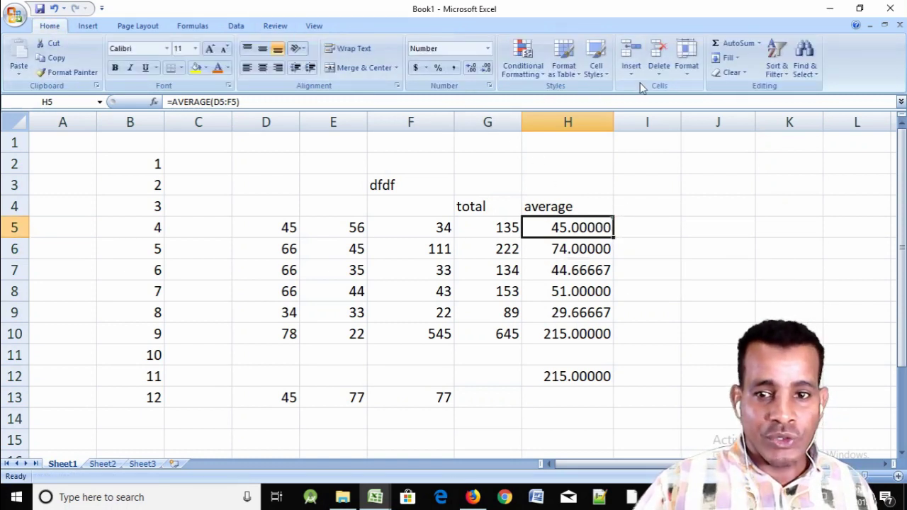
pyautogui.click(747, 73)
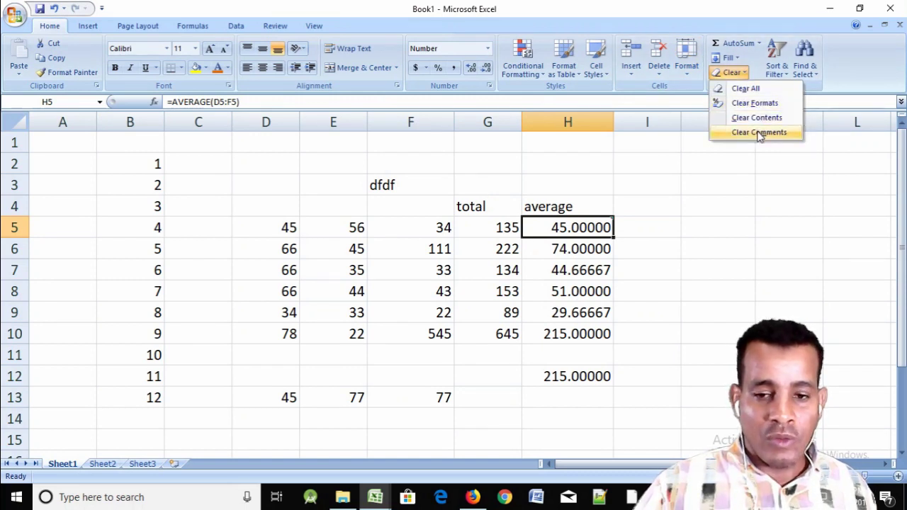
pyautogui.click(692, 233)
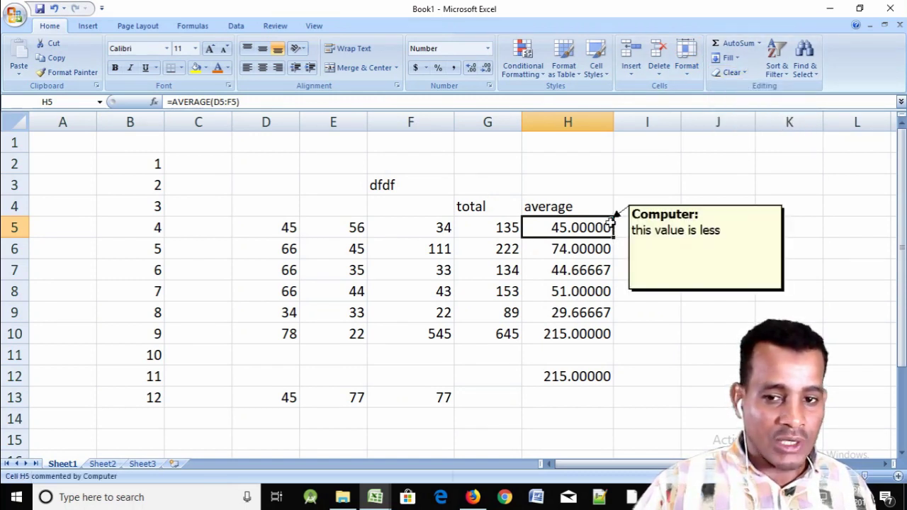
pyautogui.click(735, 72)
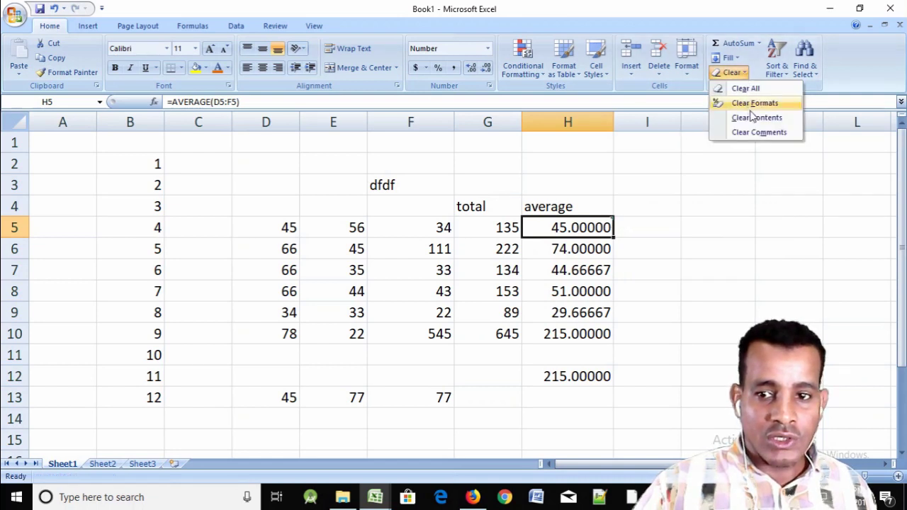
pyautogui.click(759, 133)
pyautogui.click(659, 243)
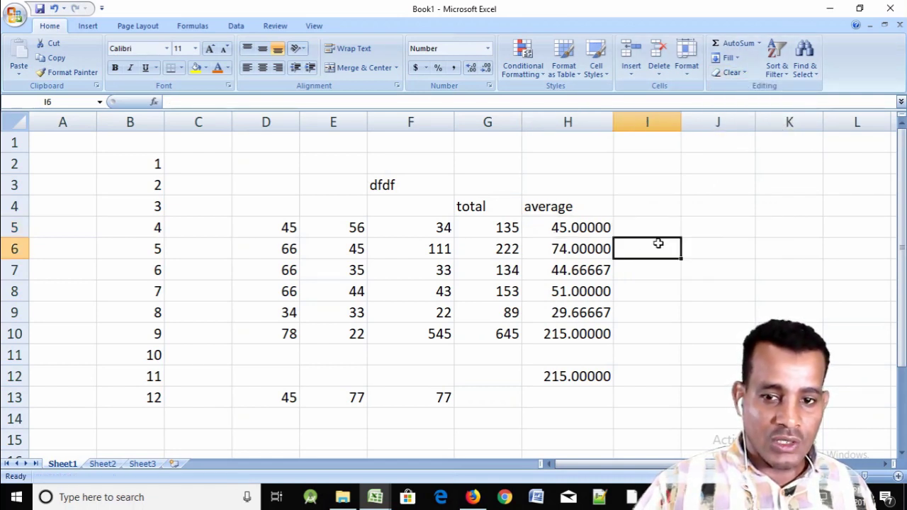
pyautogui.hotkey('ctrl', 'z')
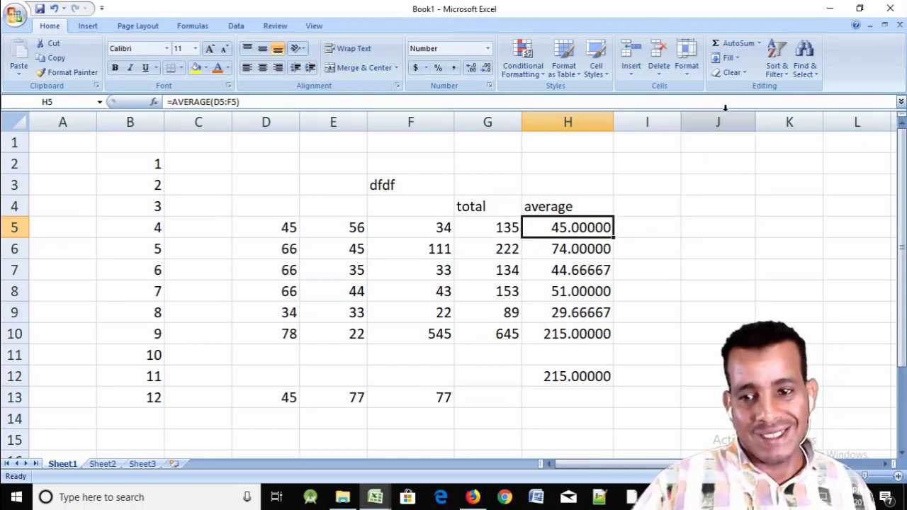
pyautogui.click(739, 201)
pyautogui.click(627, 233)
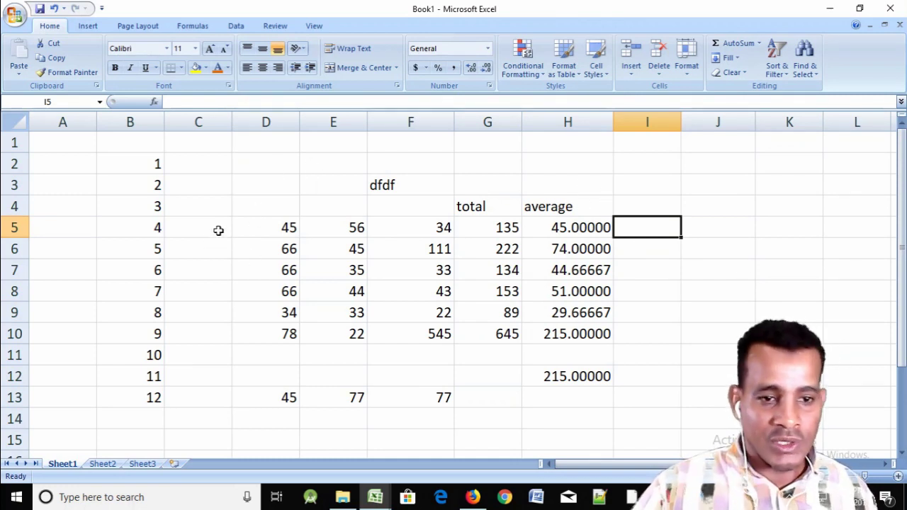
# - Enter abebe, zena and yahoo in J5:J7
pyautogui.click(730, 241)
pyautogui.click(730, 230)
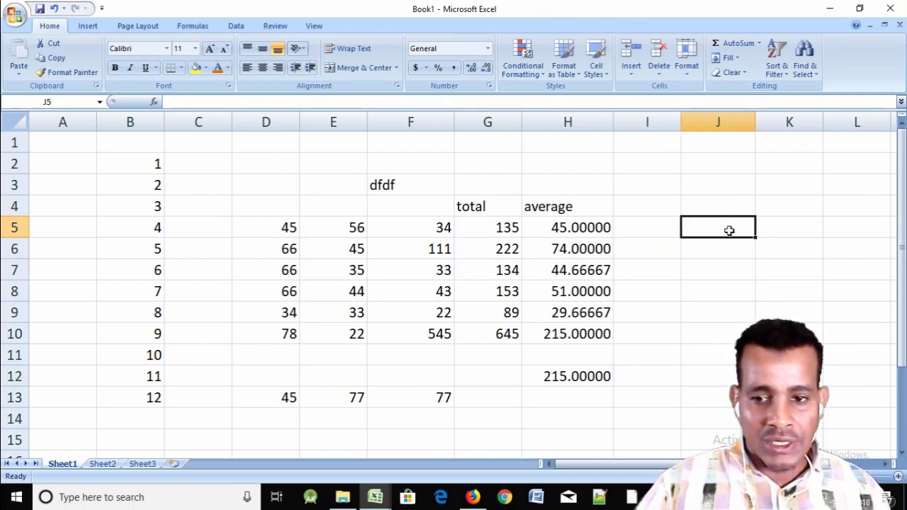
pyautogui.write('abebe')
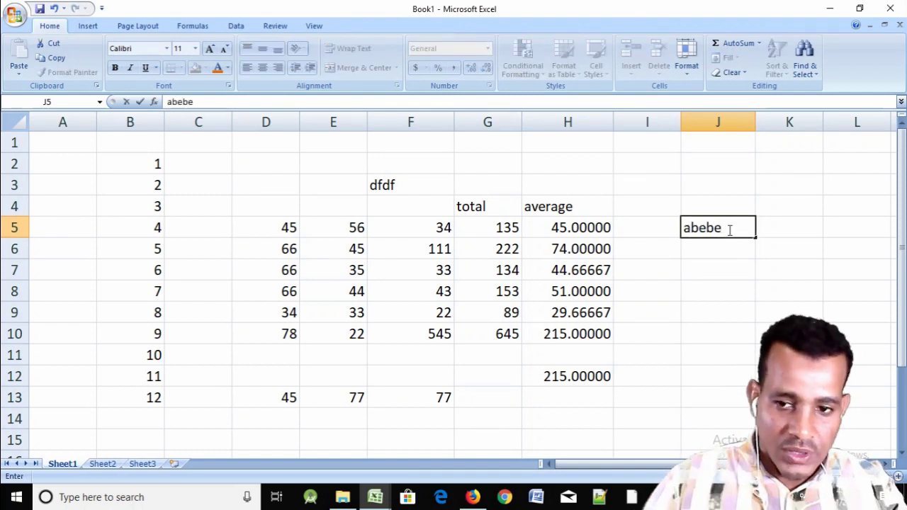
pyautogui.click(714, 245)
pyautogui.write('zena')
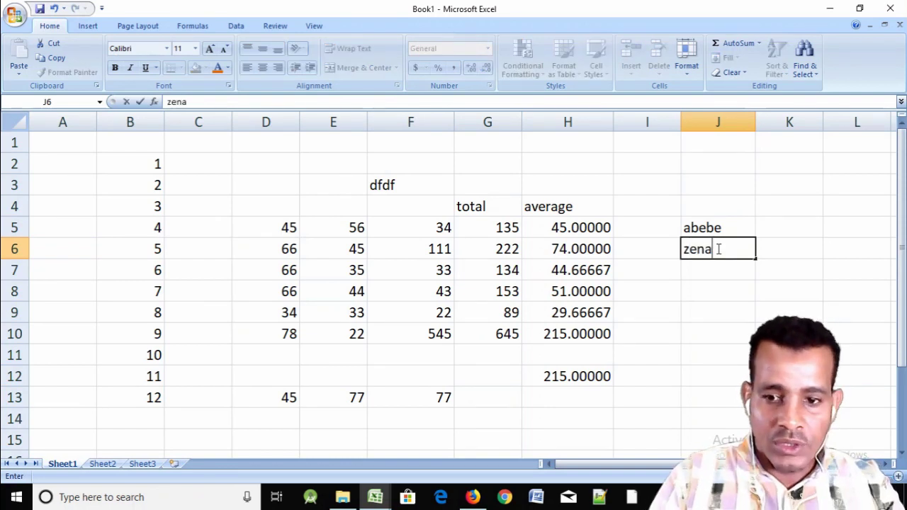
pyautogui.press('Return')
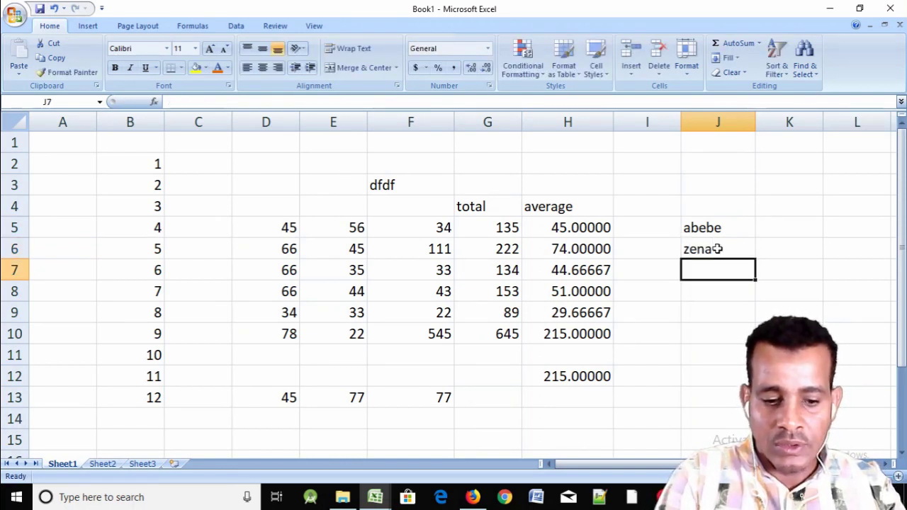
pyautogui.write('yahoo')
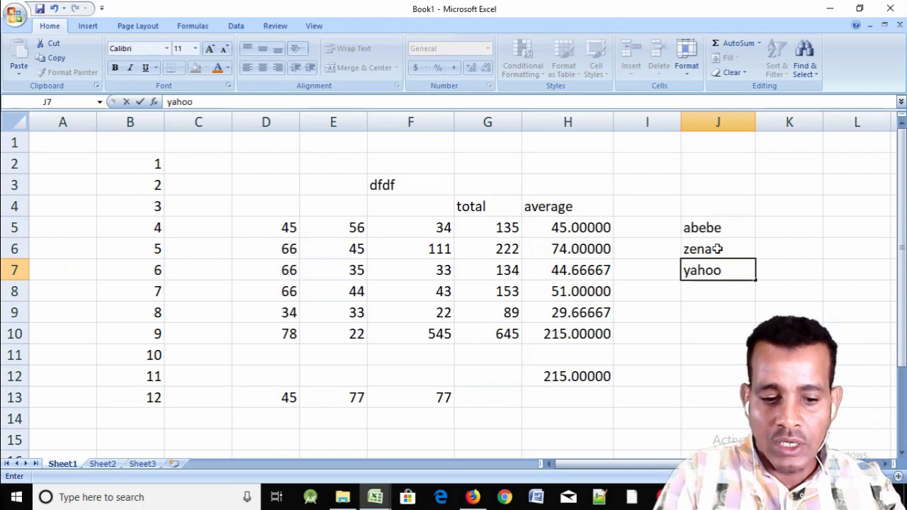
pyautogui.press('Return')
# - Add ggg, sss and gklkl in J8:J10, rejecting the ggg autocomplete
pyautogui.write('gg')
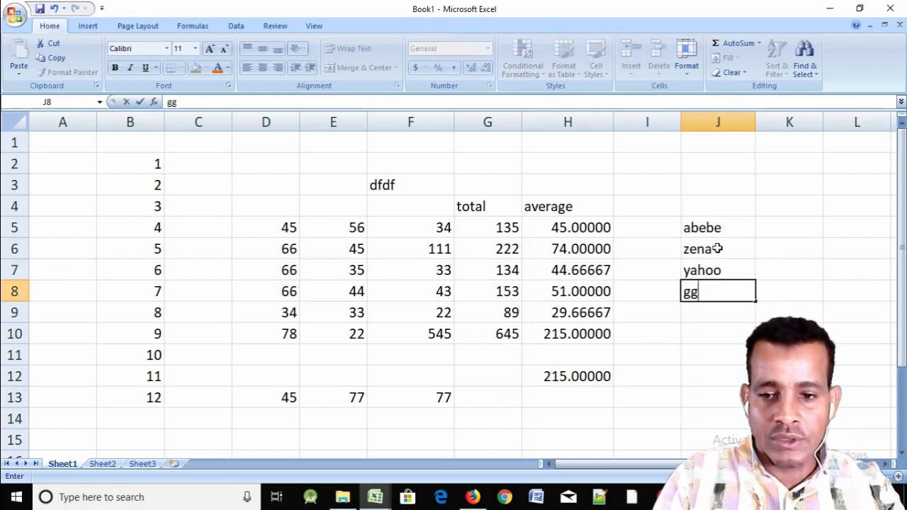
pyautogui.write('g')
pyautogui.press('Return')
pyautogui.write('ss')
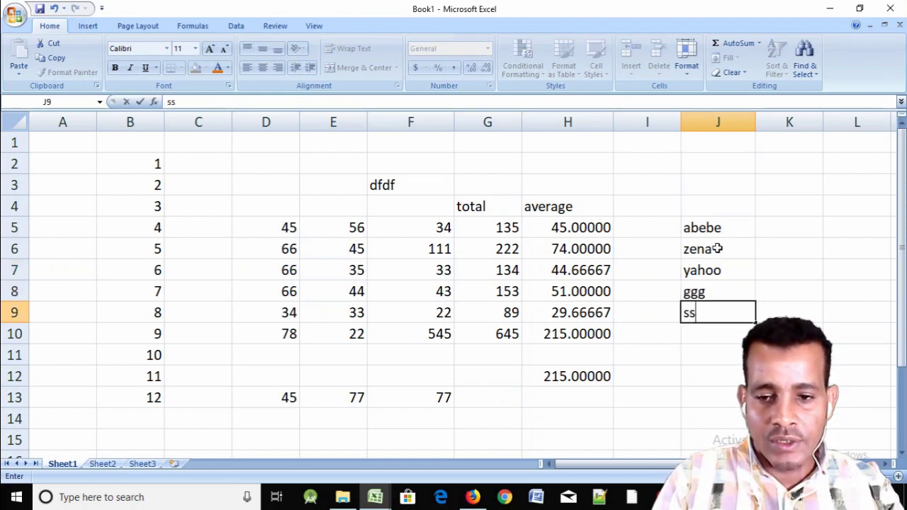
pyautogui.write('s')
pyautogui.press('Return')
pyautogui.write('g')
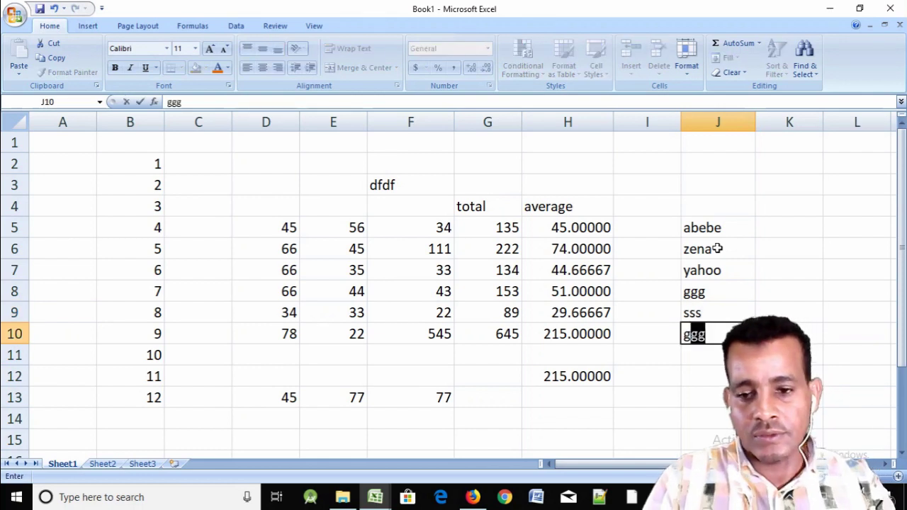
pyautogui.press('BackSpace')
pyautogui.write('klkl')
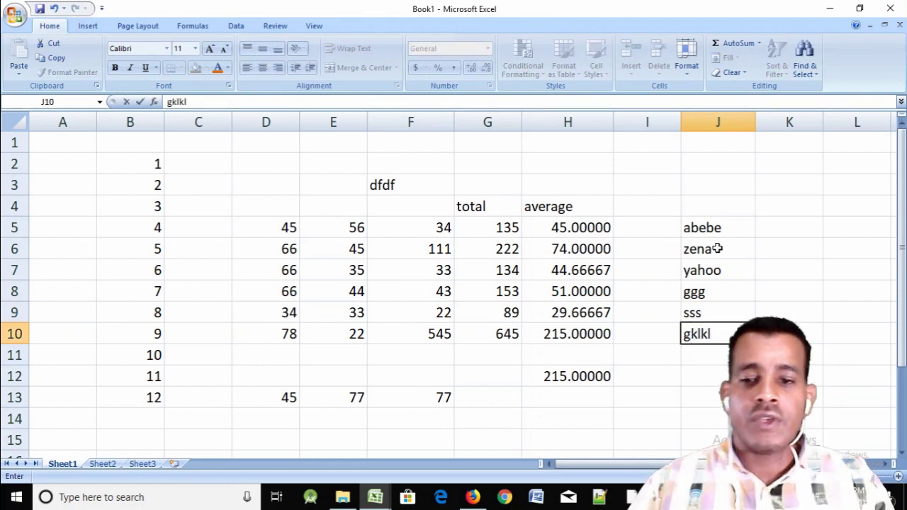
pyautogui.click(718, 248)
# - Sort J5:J10 A to Z so it reads abebe, ggg, gklkl, sss, yahoo, zena
pyautogui.click(720, 222)
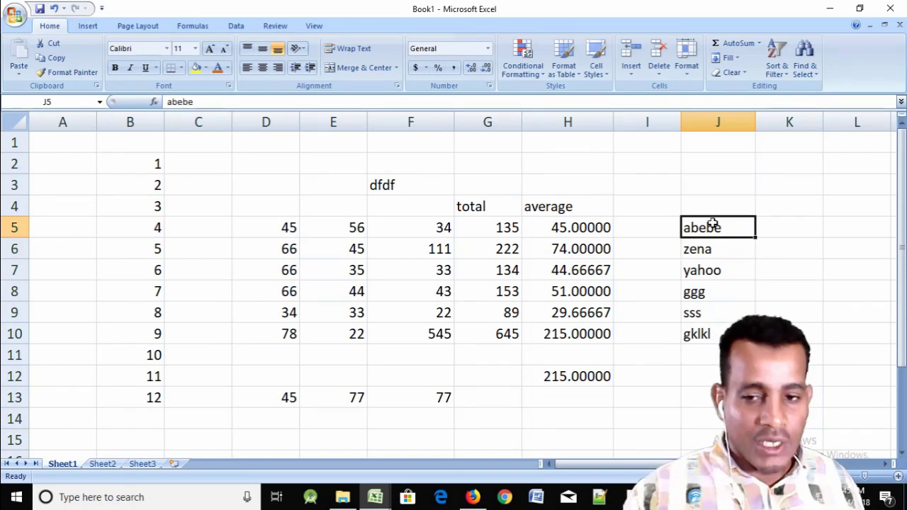
pyautogui.moveTo(720, 222); pyautogui.dragTo(719, 334)
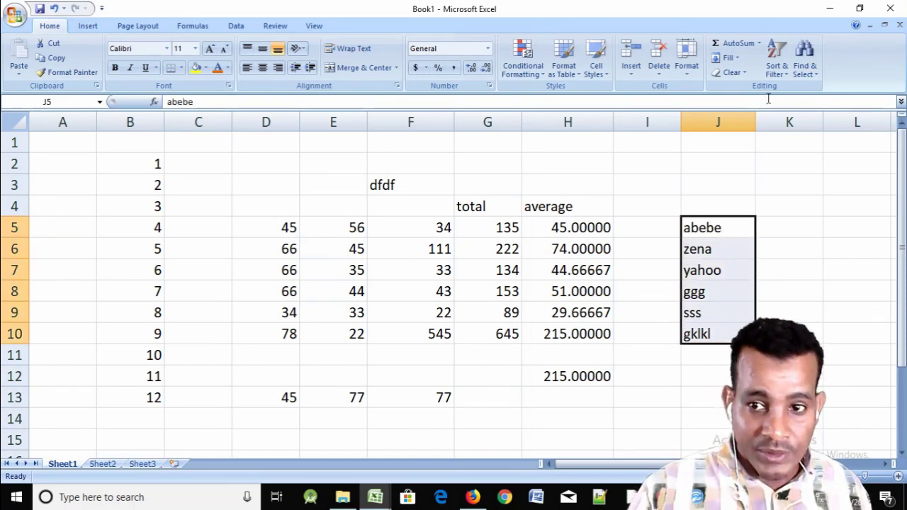
pyautogui.click(790, 76)
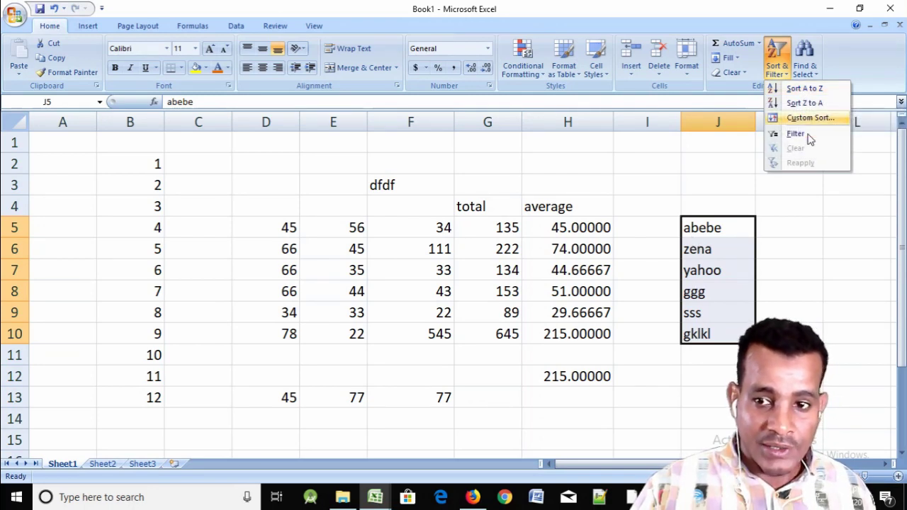
pyautogui.click(805, 89)
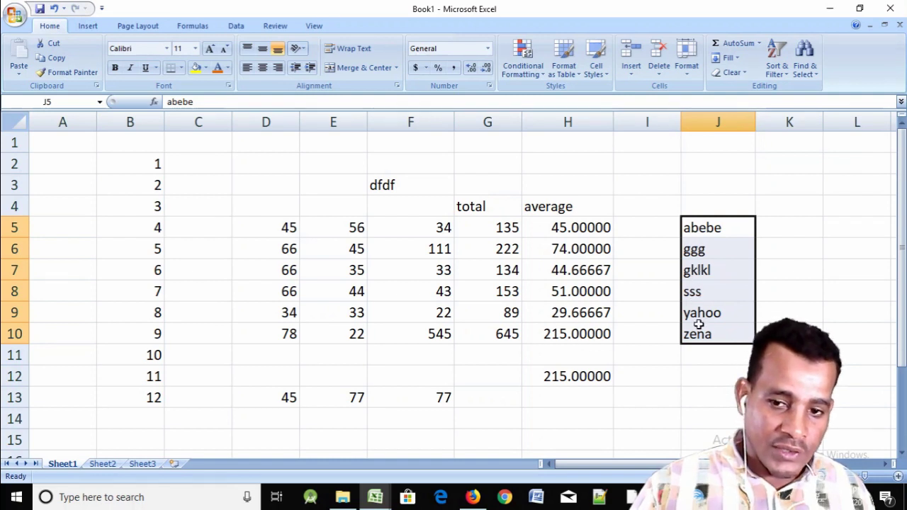
pyautogui.click(777, 61)
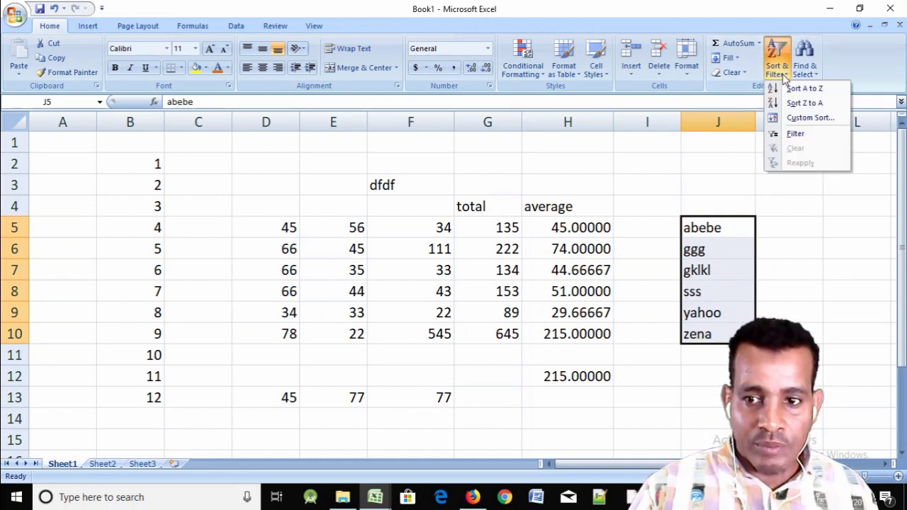
# - Sort J5:J10 Z to A, then view Custom Sort keyed on Column J and close it
pyautogui.click(799, 106)
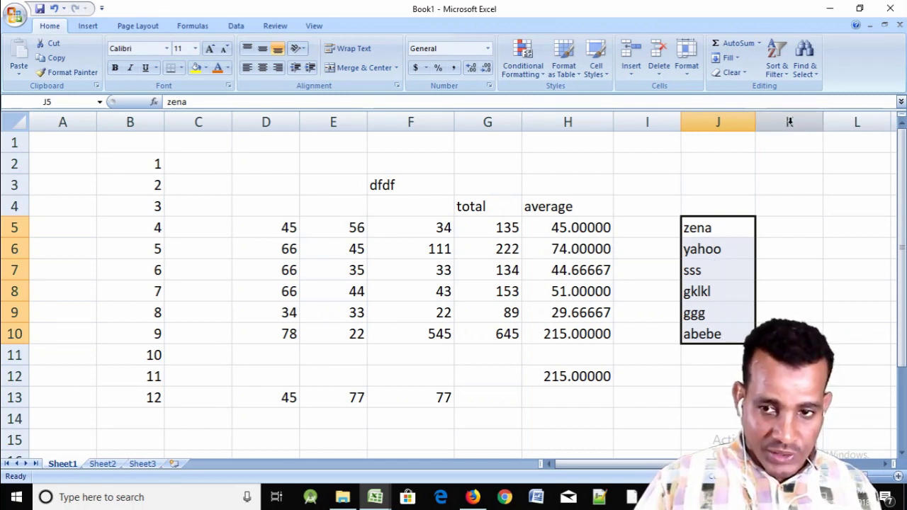
pyautogui.click(777, 63)
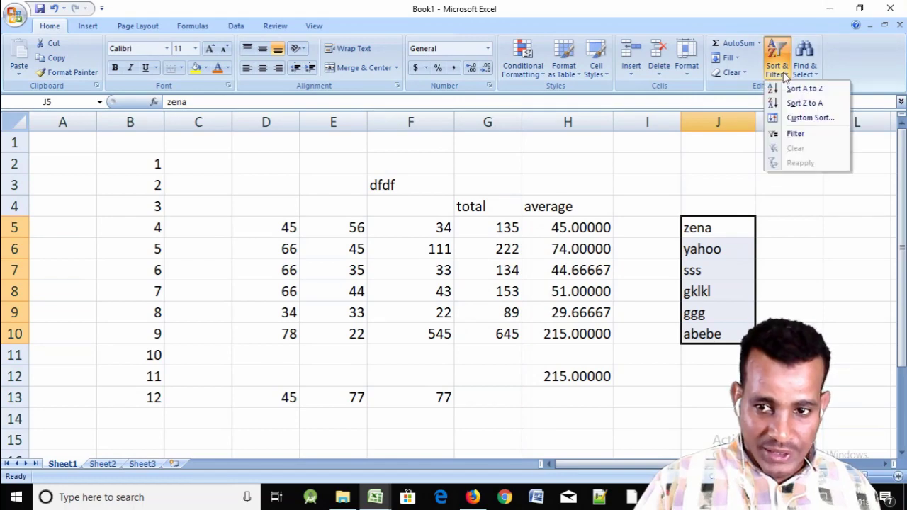
pyautogui.click(808, 118)
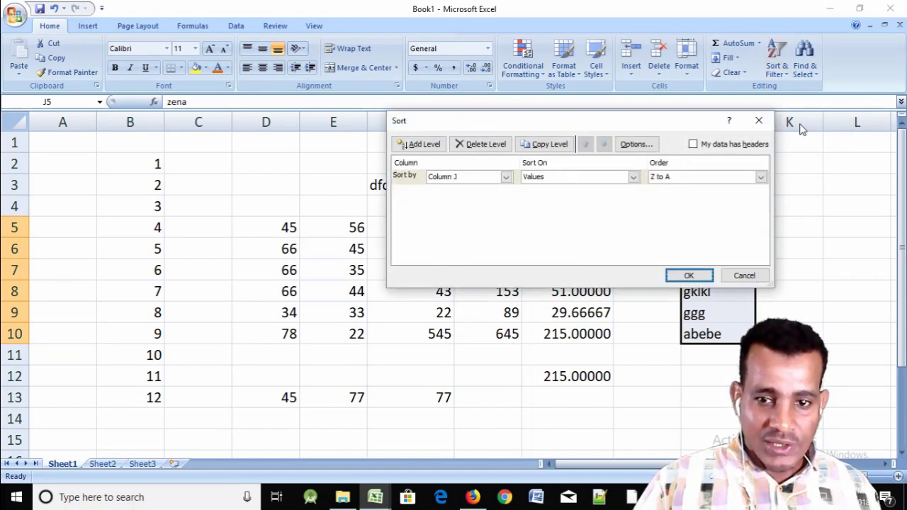
pyautogui.click(506, 177)
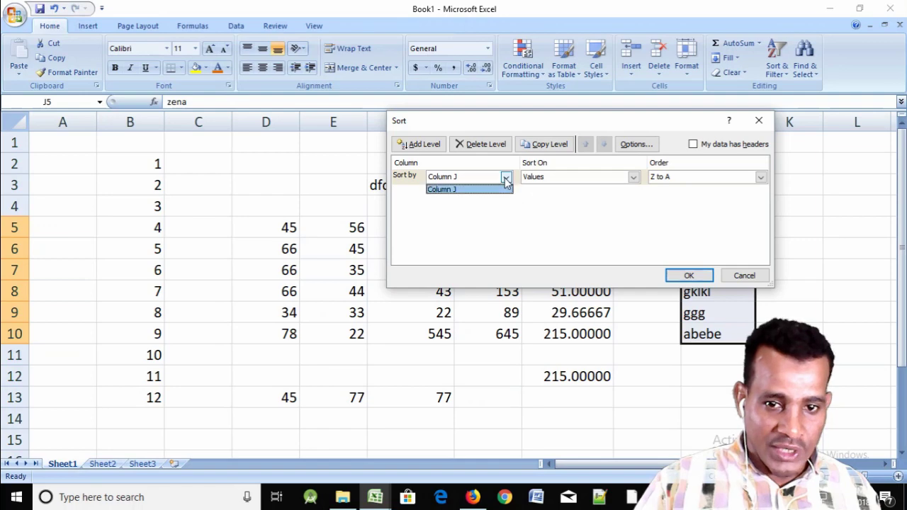
pyautogui.click(485, 191)
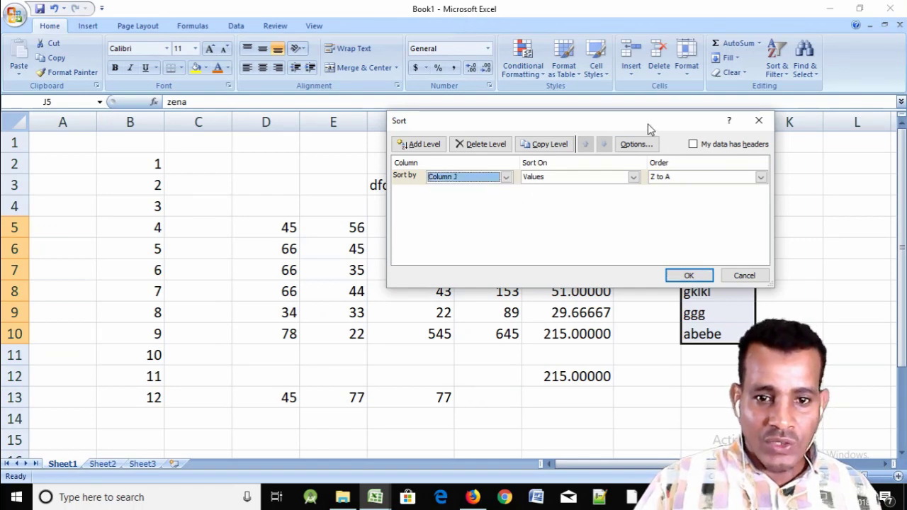
pyautogui.moveTo(651, 129); pyautogui.dragTo(584, 246)
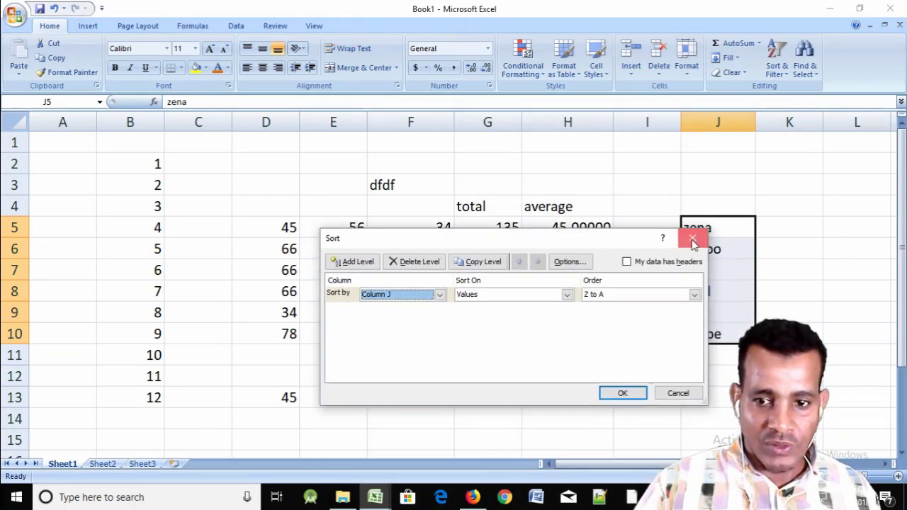
pyautogui.click(693, 242)
pyautogui.click(567, 184)
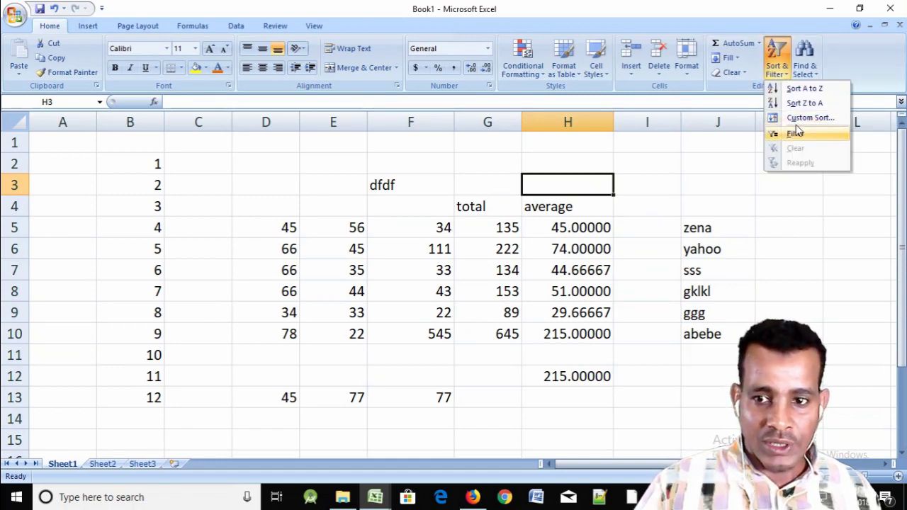
# - Set a Custom Sort on the number table by Column D, Smallest to Largest
pyautogui.click(798, 119)
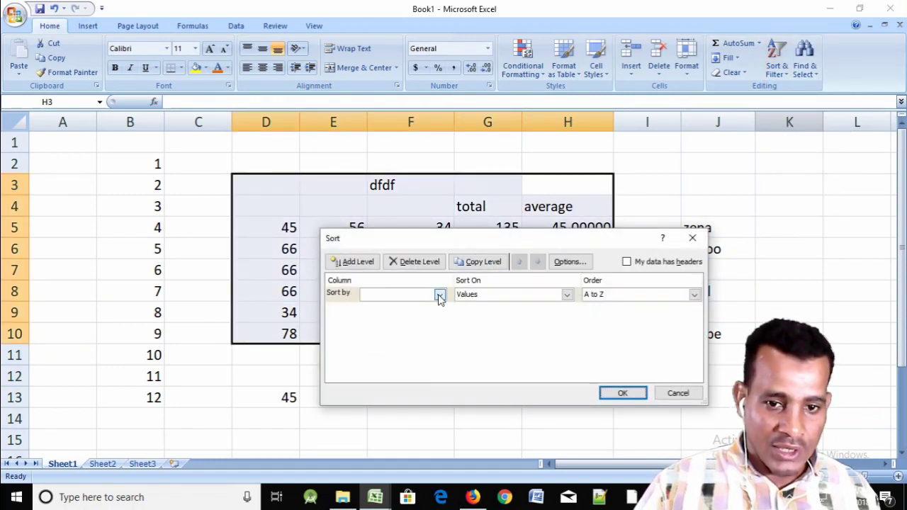
pyautogui.click(440, 295)
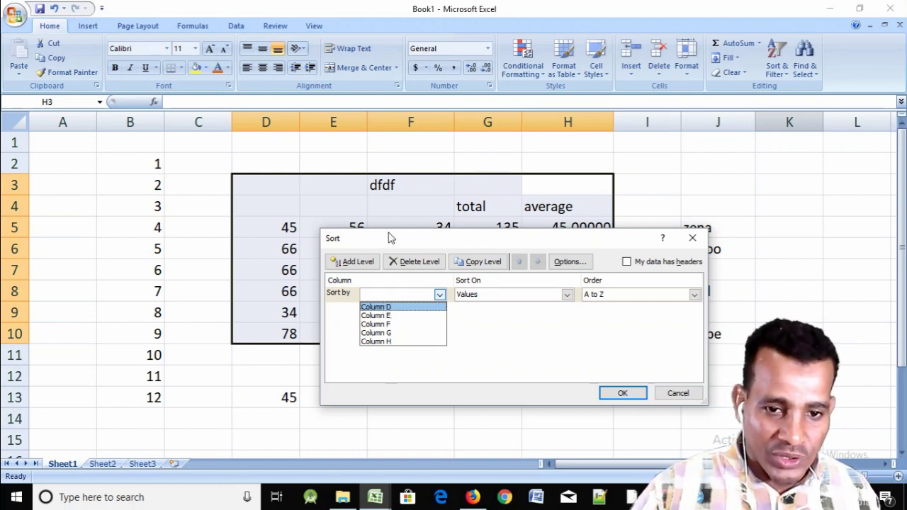
pyautogui.click(440, 260)
pyautogui.click(440, 299)
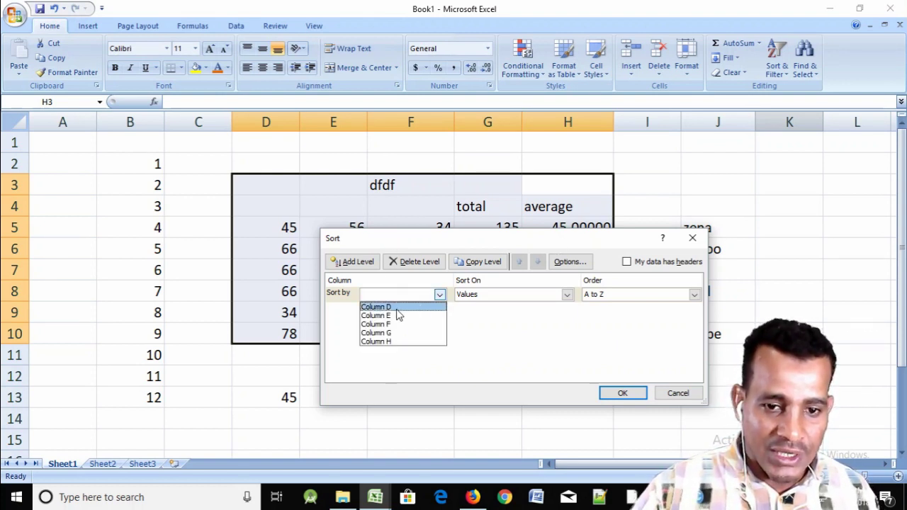
pyautogui.click(395, 307)
pyautogui.moveTo(394, 246)
pyautogui.mouseDown()
pyautogui.moveTo(515, 339)
pyautogui.moveTo(567, 328)
pyautogui.mouseUp()
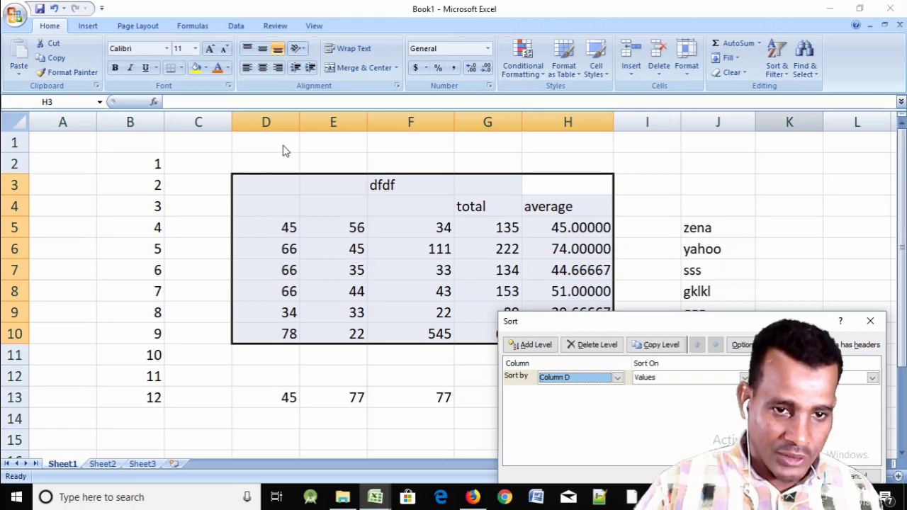
pyautogui.moveTo(537, 325); pyautogui.dragTo(106, 45)
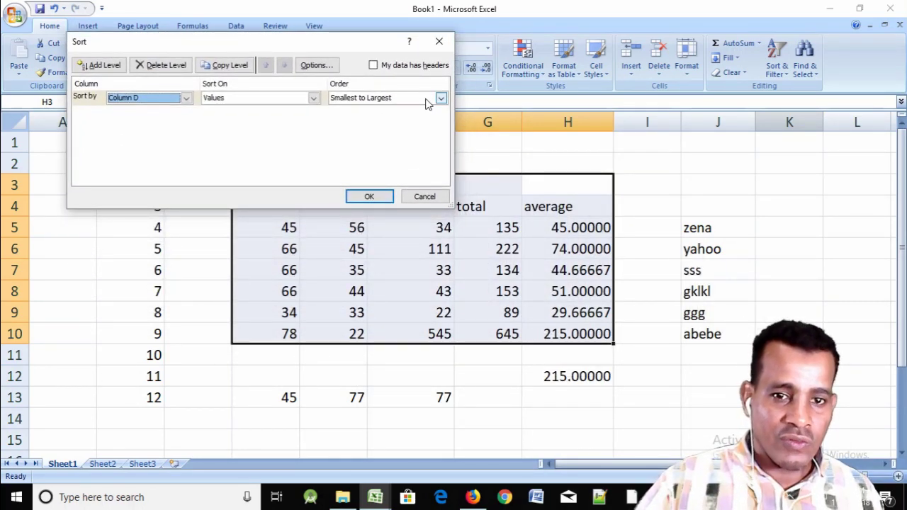
pyautogui.click(442, 99)
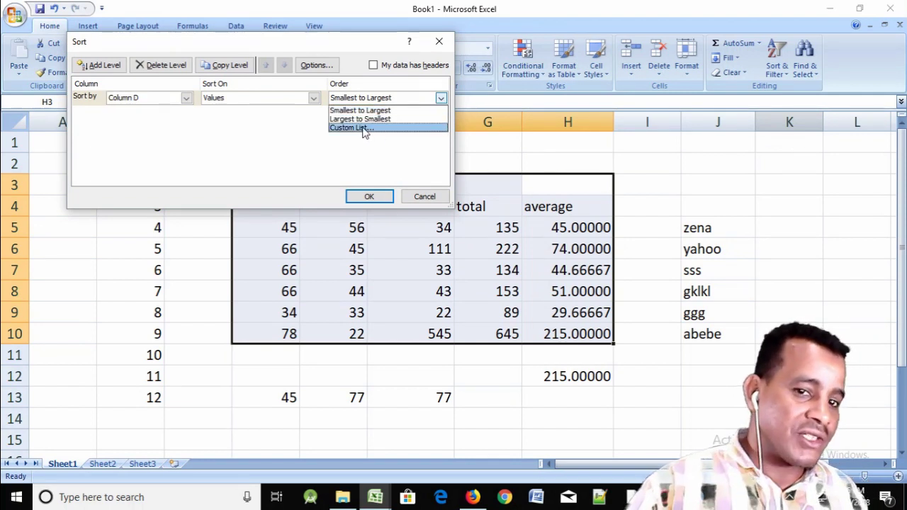
pyautogui.click(390, 90)
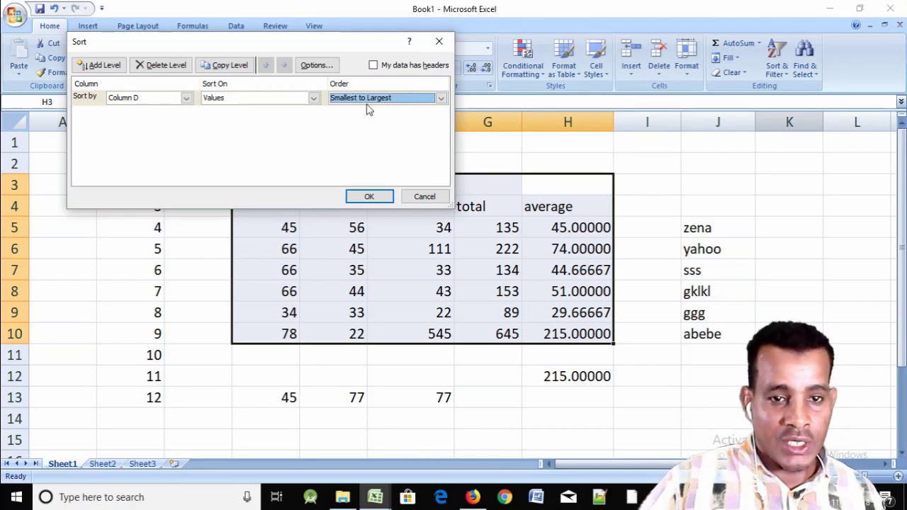
# - Apply the Column D sort and check the sorted values in D3:D8
pyautogui.click(369, 198)
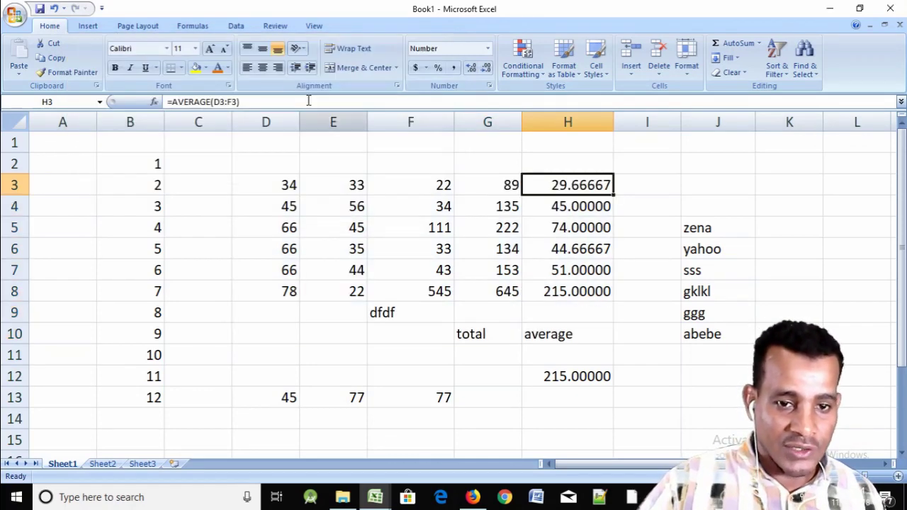
pyautogui.click(284, 185)
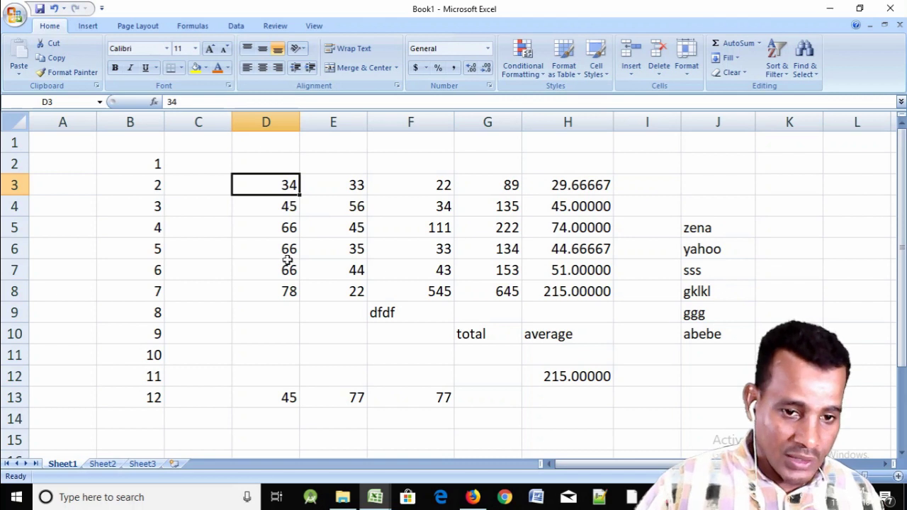
pyautogui.click(289, 295)
pyautogui.moveTo(287, 181); pyautogui.dragTo(284, 288)
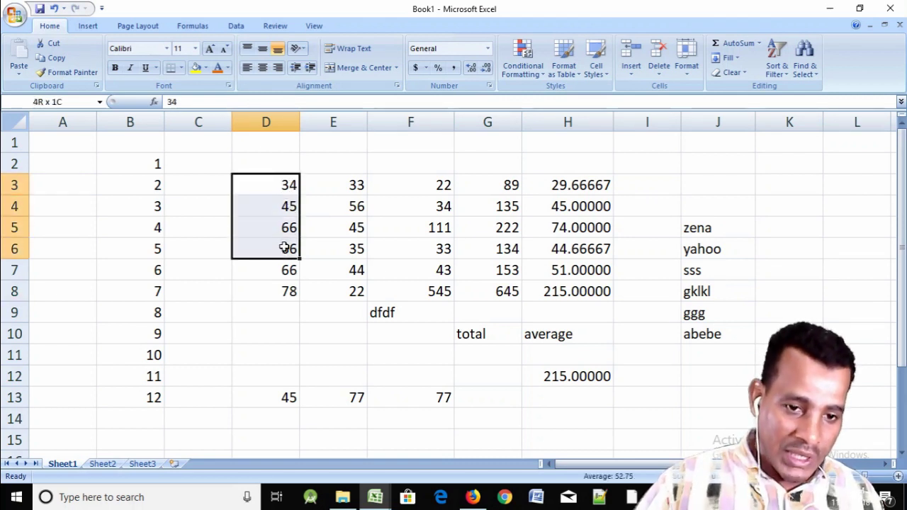
pyautogui.click(353, 292)
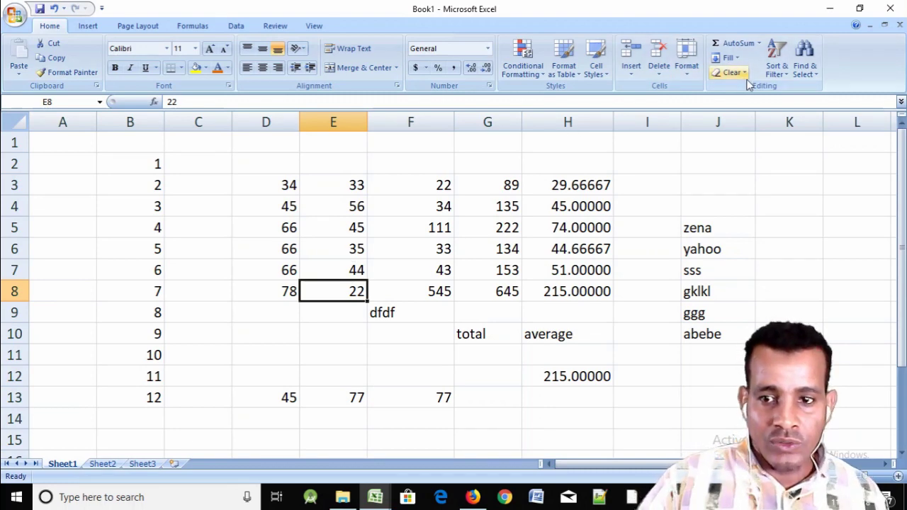
# - Re-sort the table by Column E, Smallest to Largest, and inspect column E
pyautogui.click(777, 71)
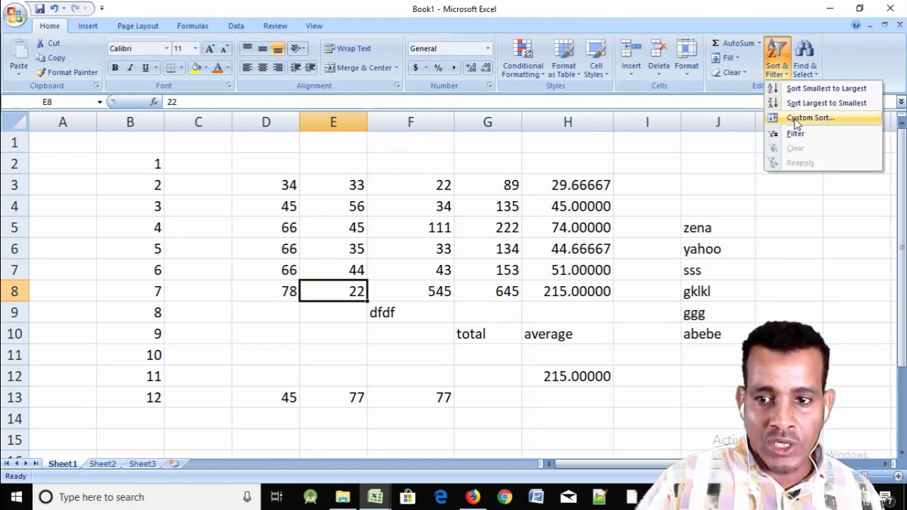
pyautogui.click(797, 118)
pyautogui.click(187, 98)
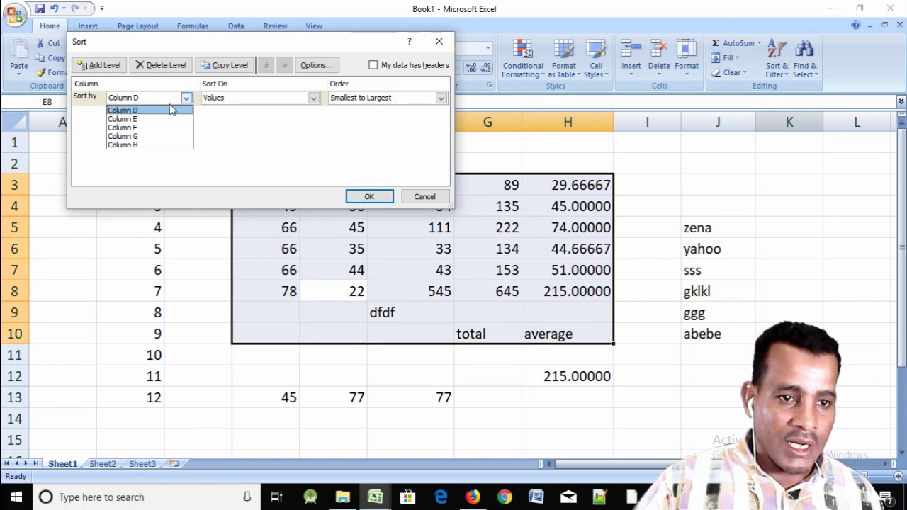
pyautogui.click(149, 118)
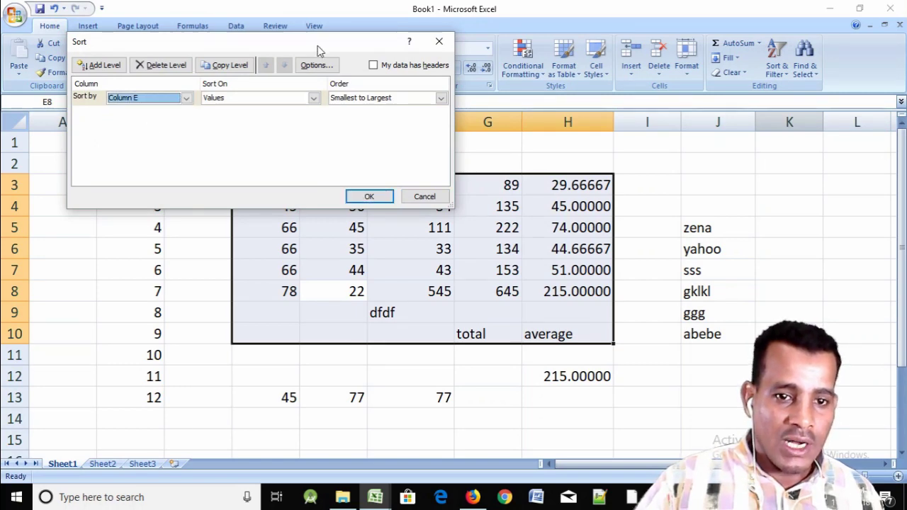
pyautogui.moveTo(319, 49); pyautogui.dragTo(814, 113)
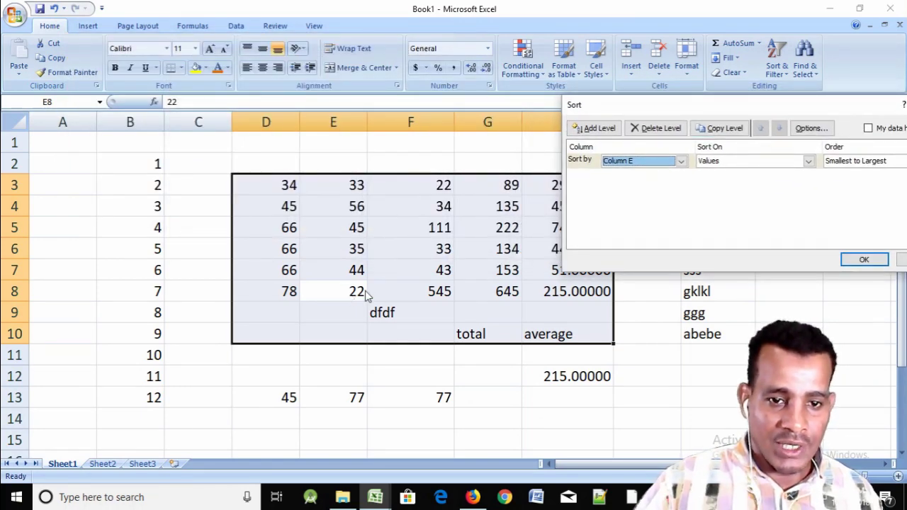
pyautogui.click(863, 260)
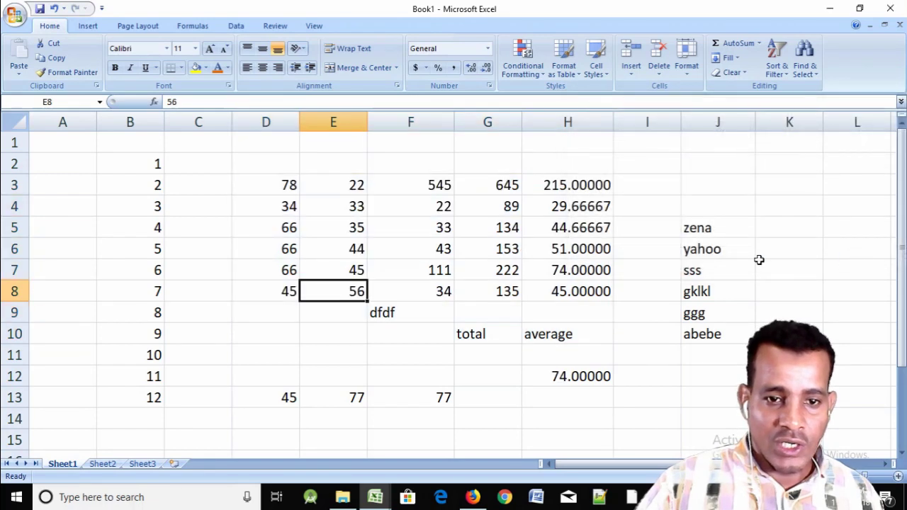
pyautogui.click(358, 187)
pyautogui.moveTo(356, 180); pyautogui.dragTo(357, 291)
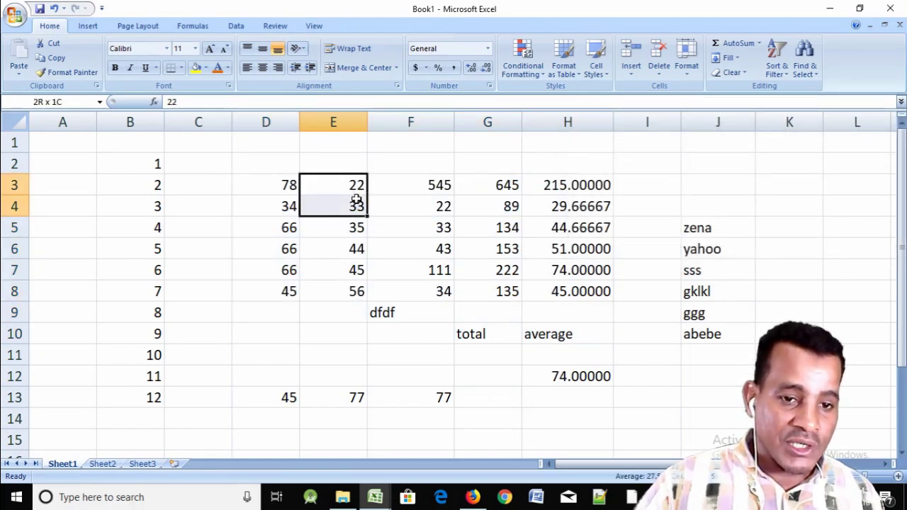
pyautogui.click(356, 185)
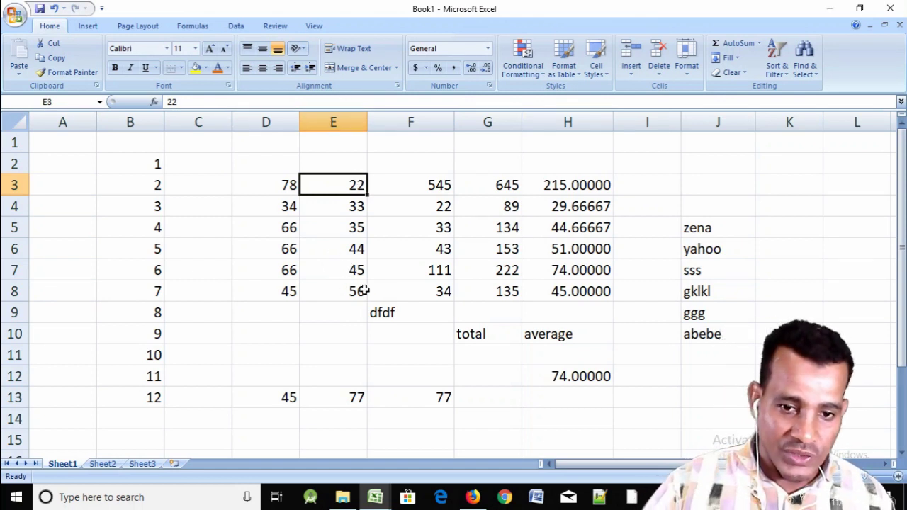
# - Check column F values and the total and average formulas in columns G and H
pyautogui.click(439, 248)
pyautogui.click(443, 234)
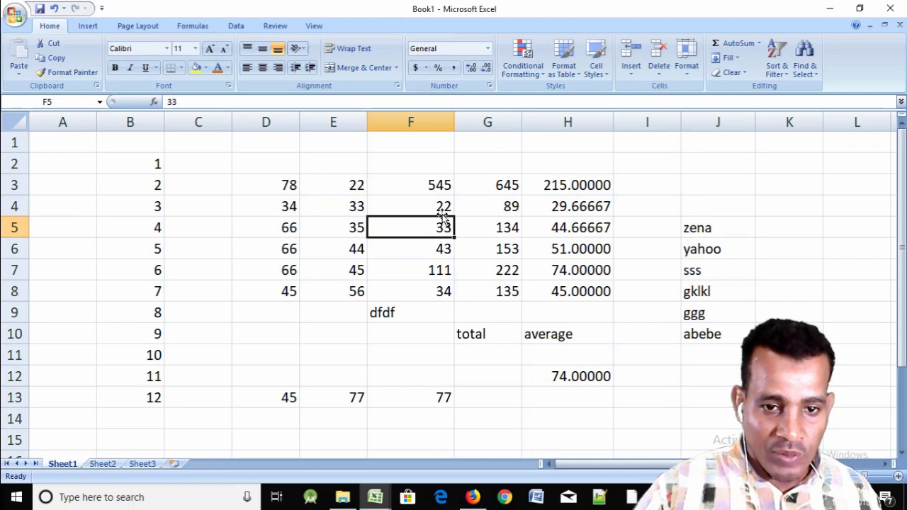
pyautogui.click(440, 206)
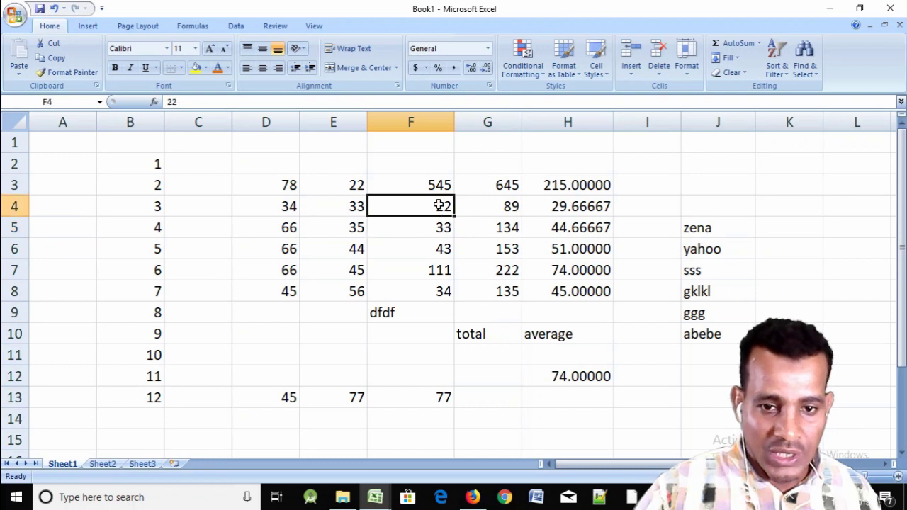
pyautogui.click(511, 208)
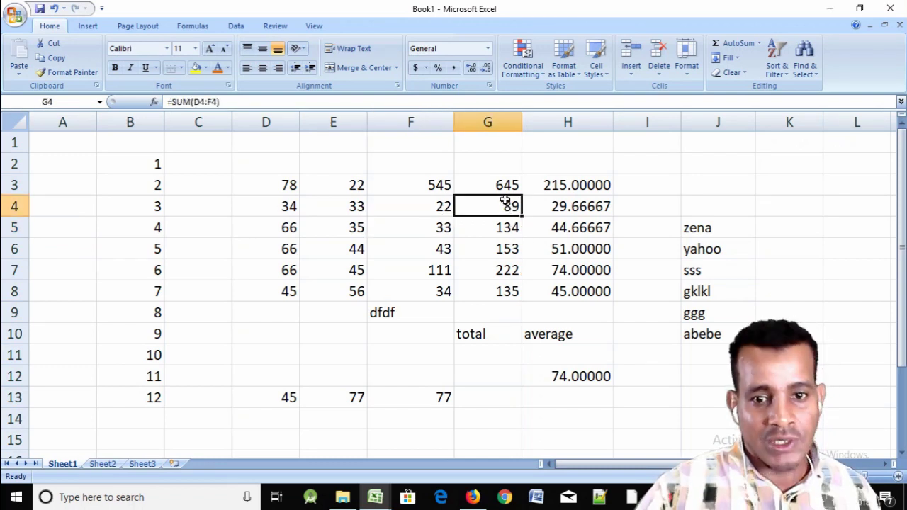
pyautogui.click(503, 184)
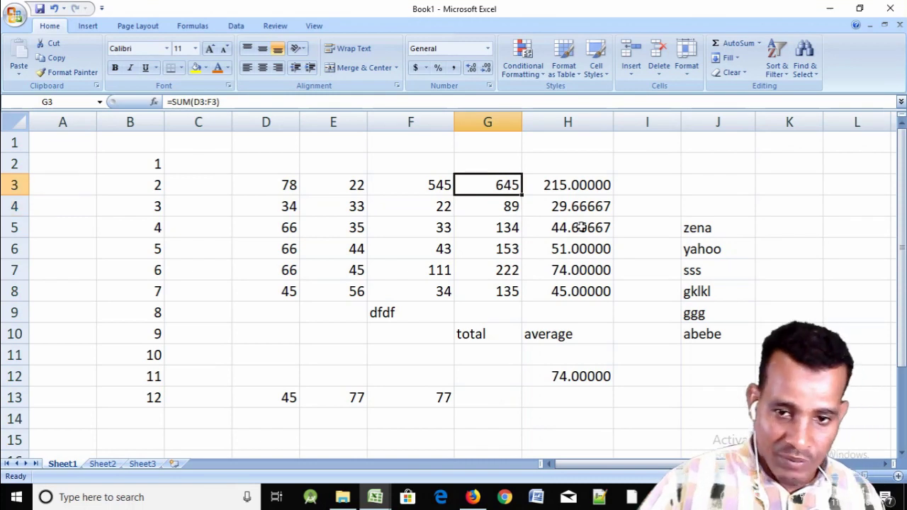
pyautogui.click(579, 284)
pyautogui.click(579, 212)
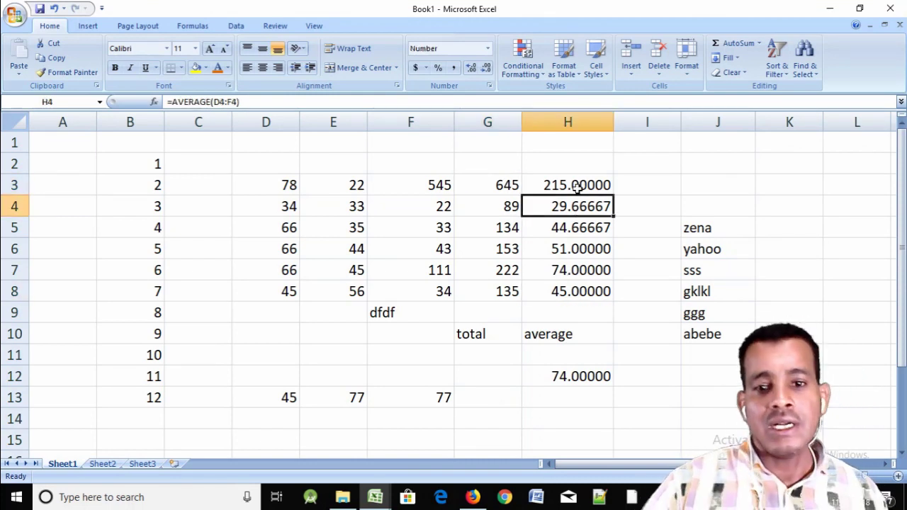
pyautogui.click(446, 231)
pyautogui.click(452, 254)
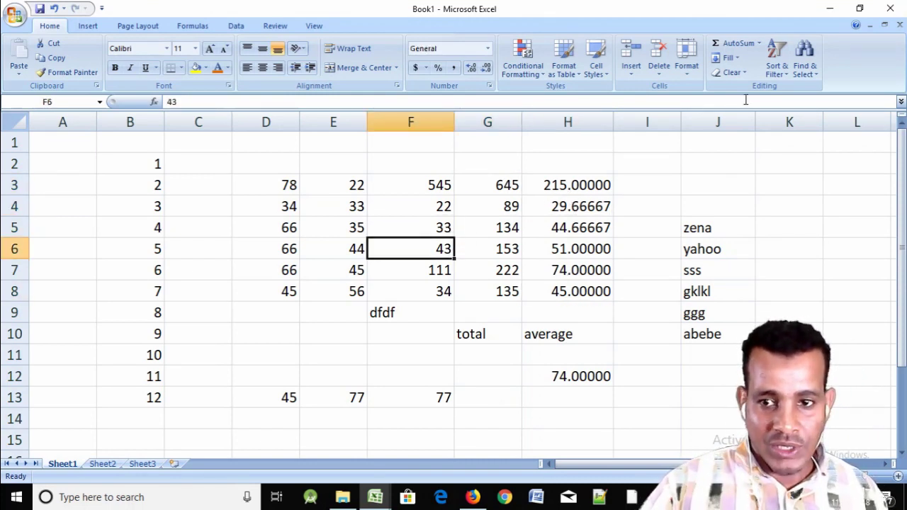
pyautogui.click(777, 60)
pyautogui.click(362, 210)
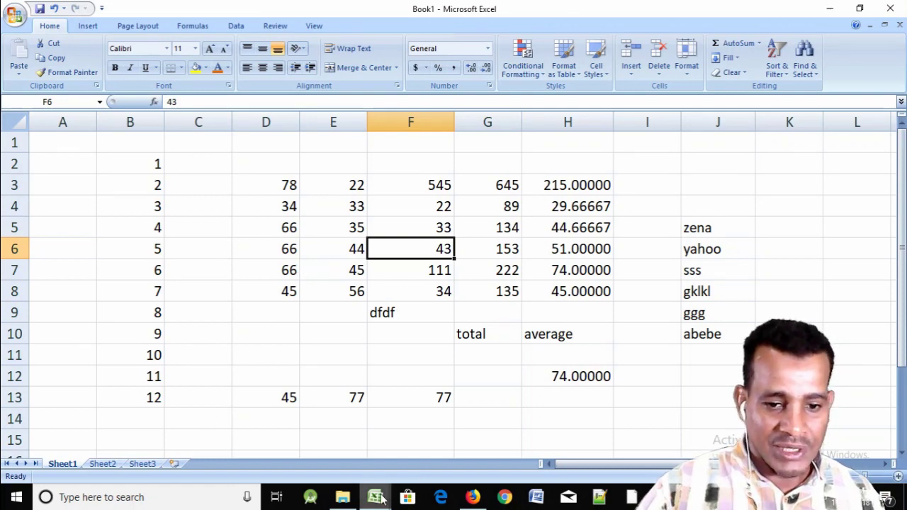
# - Switch to Book2, then open myfile silte from the Office button's Recent Documents
pyautogui.click(380, 499)
pyautogui.click(447, 454)
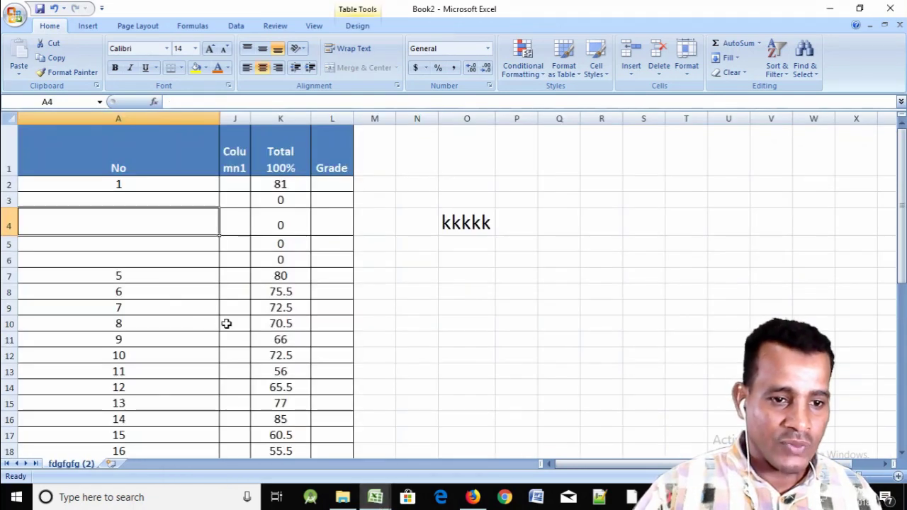
pyautogui.scroll(-5, 226, 324)
pyautogui.scroll(5, 226, 324)
pyautogui.scroll(-4, 226, 324)
pyautogui.scroll(-5, 224, 326)
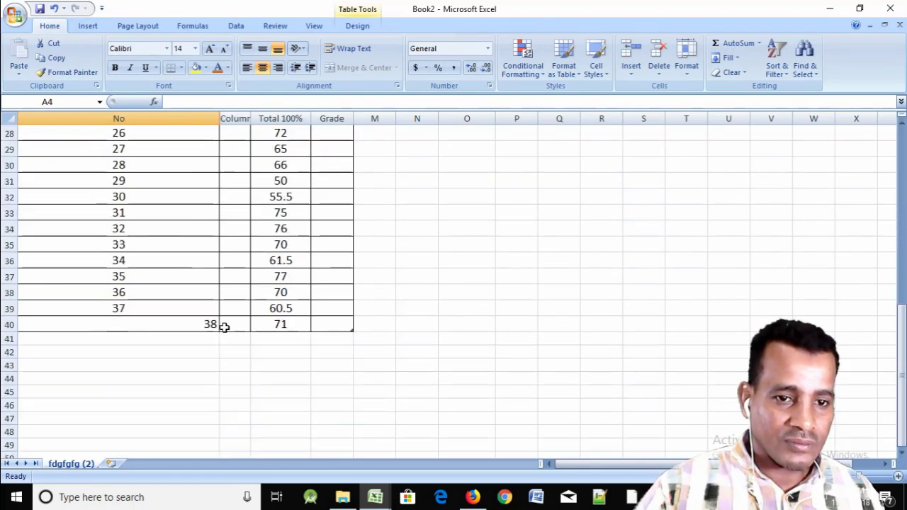
pyautogui.scroll(-5, 224, 327)
pyautogui.scroll(5, 224, 327)
pyautogui.scroll(8, 225, 328)
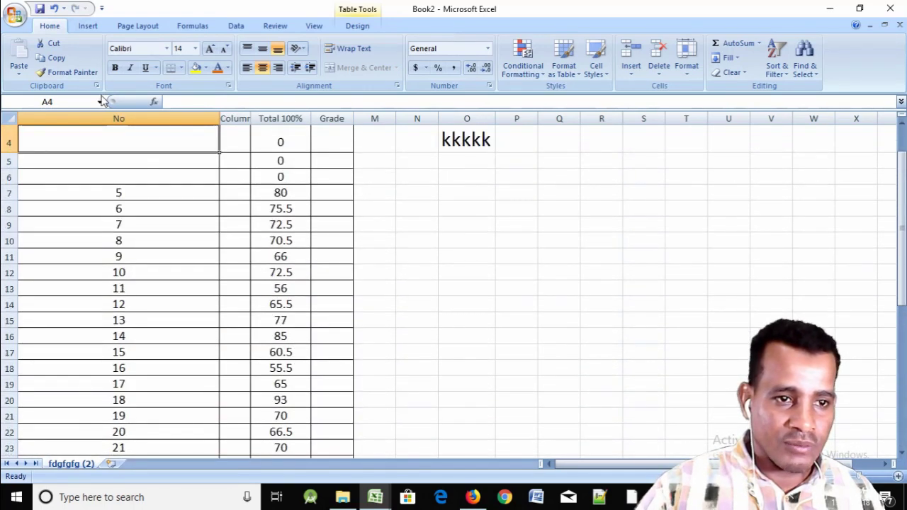
pyautogui.click(13, 16)
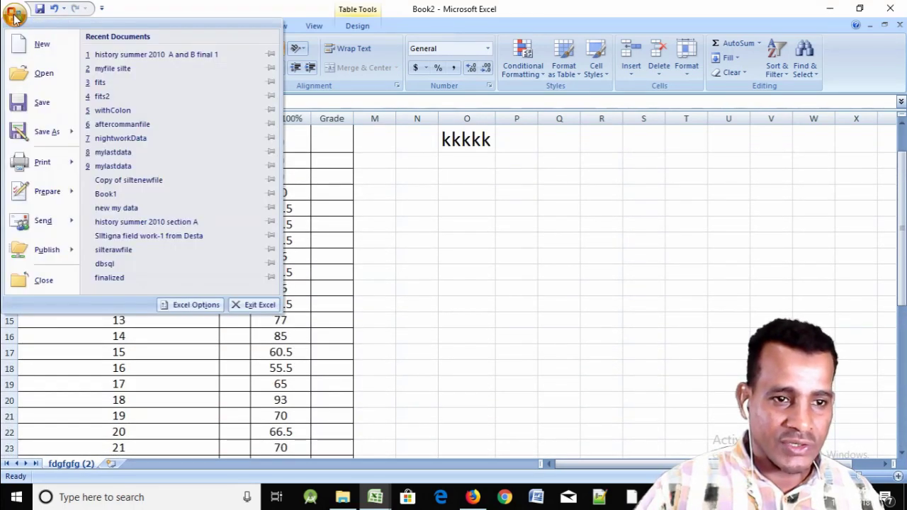
pyautogui.click(111, 69)
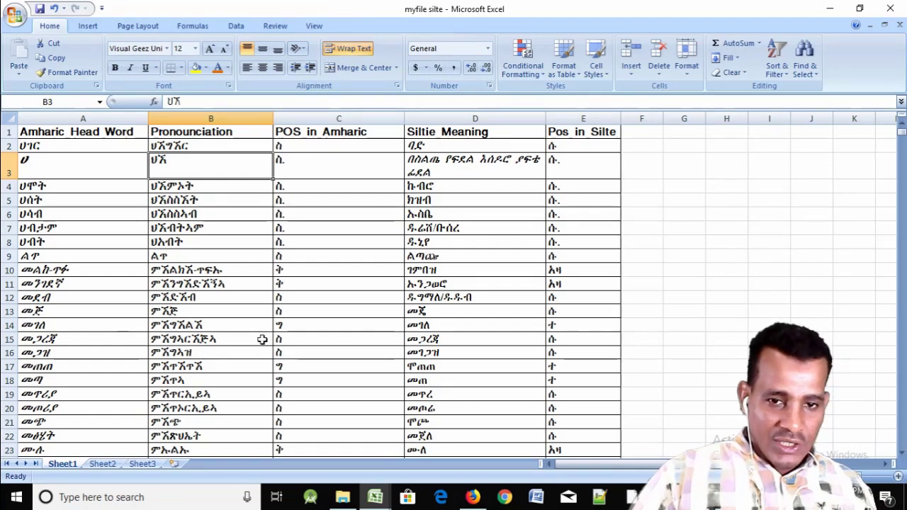
# - Add AutoFilter dropdowns to every dictionary header, from Amharic_Head_Word to Pos_in_Silte
pyautogui.scroll(-4, 255, 341)
pyautogui.scroll(4, 263, 341)
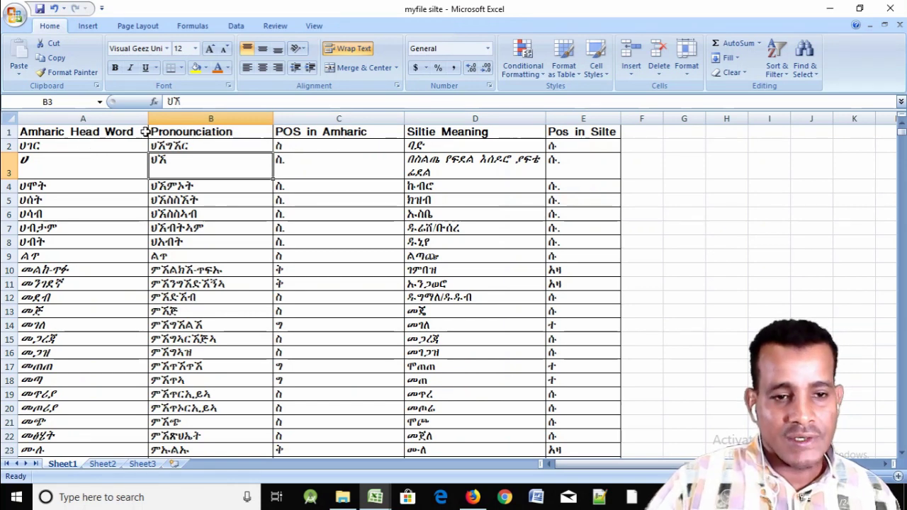
pyautogui.click(776, 63)
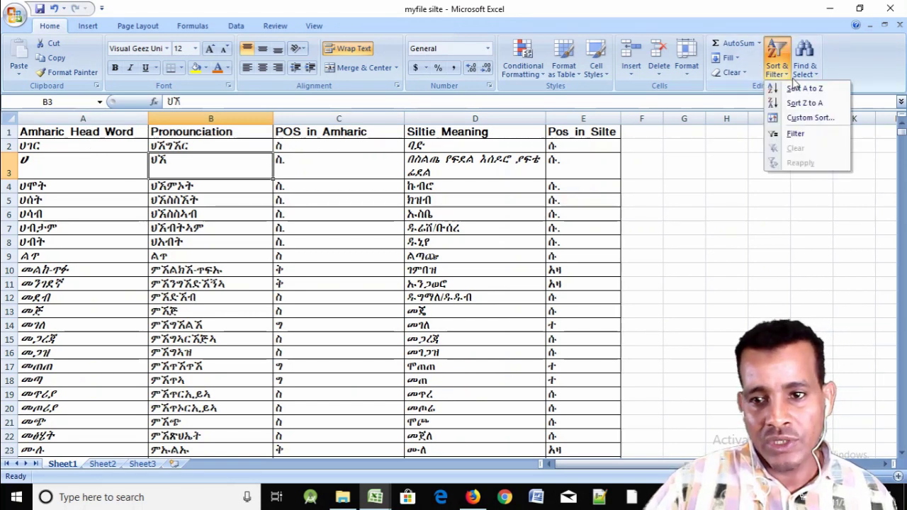
pyautogui.click(797, 135)
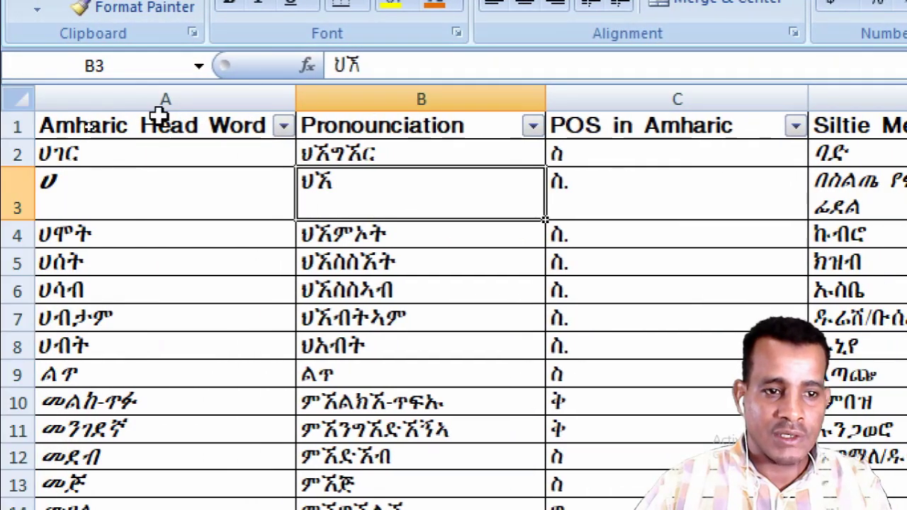
# - Filter the Amharic Head Word column to show only the head word ሀሜተኛ
pyautogui.click(284, 126)
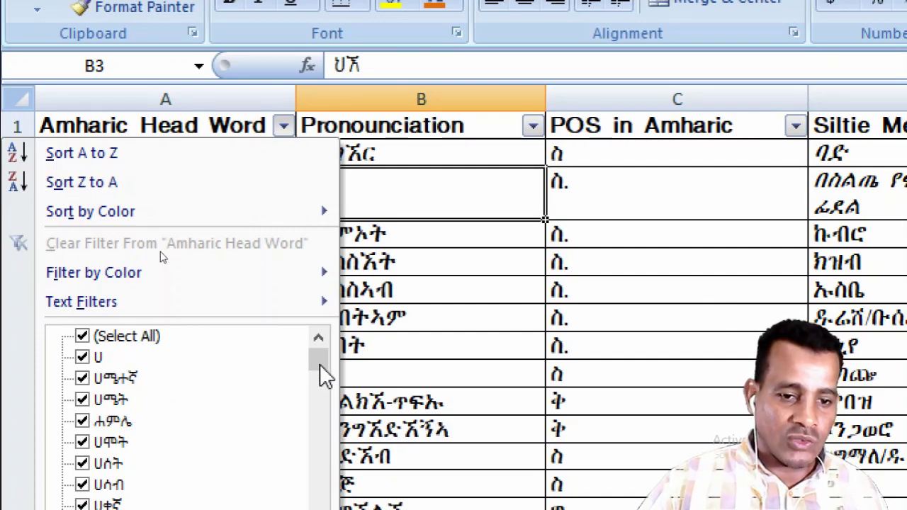
pyautogui.moveTo(319, 363); pyautogui.dragTo(324, 455)
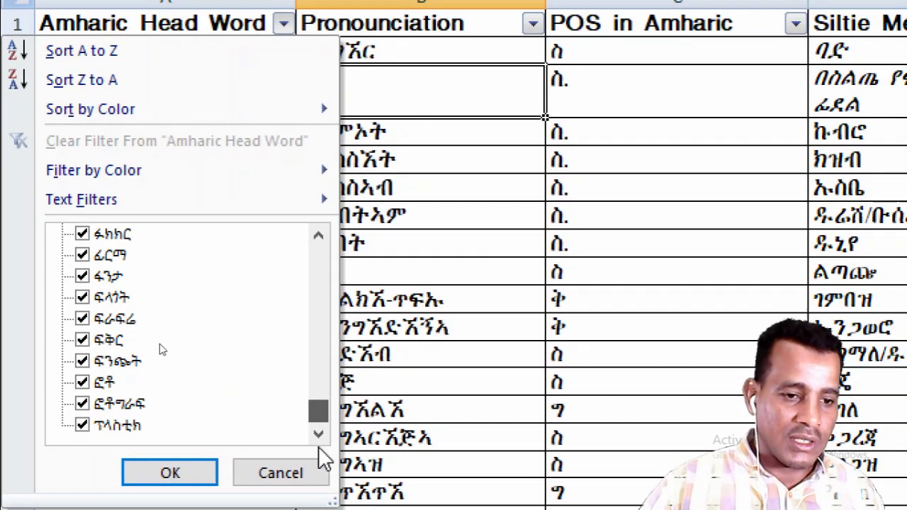
pyautogui.moveTo(324, 460); pyautogui.dragTo(319, 245)
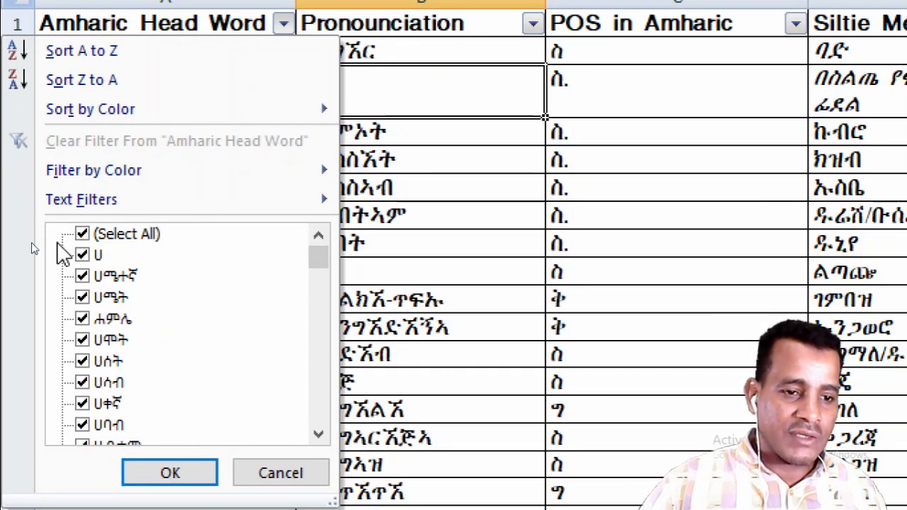
pyautogui.click(83, 234)
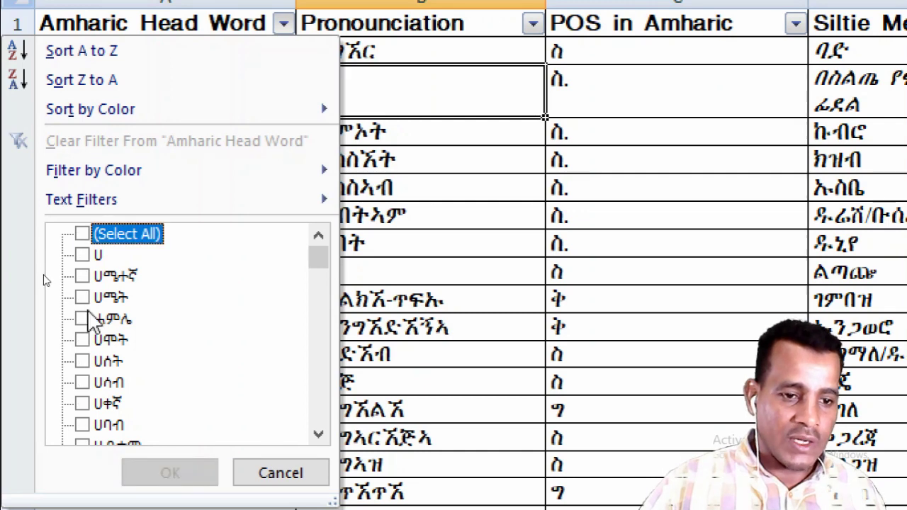
pyautogui.click(83, 276)
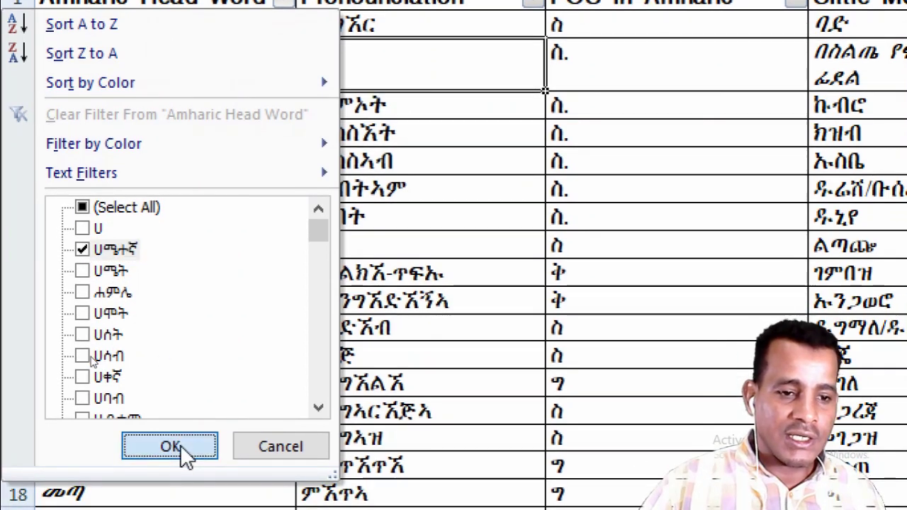
pyautogui.click(180, 446)
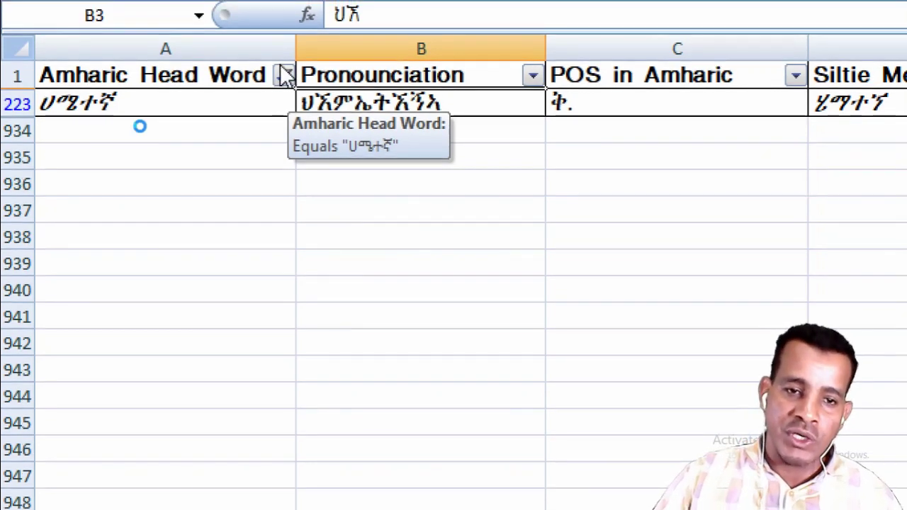
# - Change the head word filter to show only ሀሜት instead
pyautogui.click(284, 67)
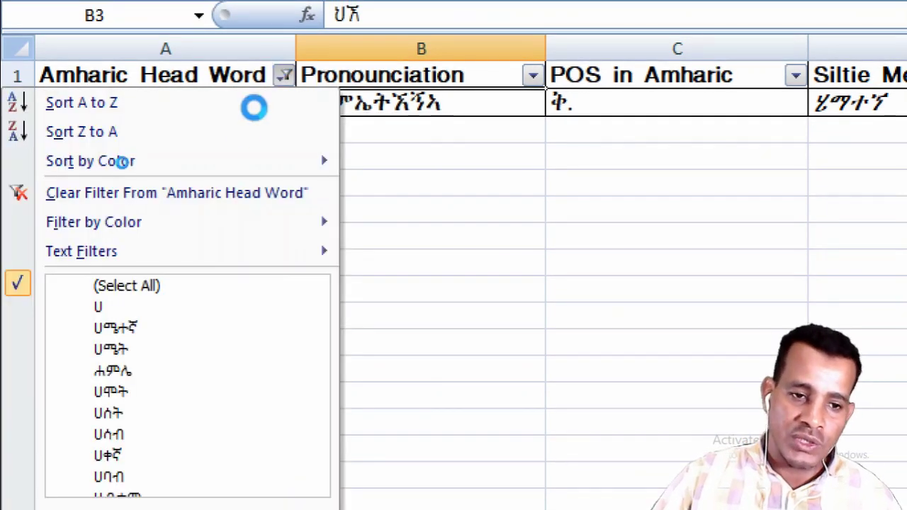
pyautogui.click(83, 286)
pyautogui.click(82, 285)
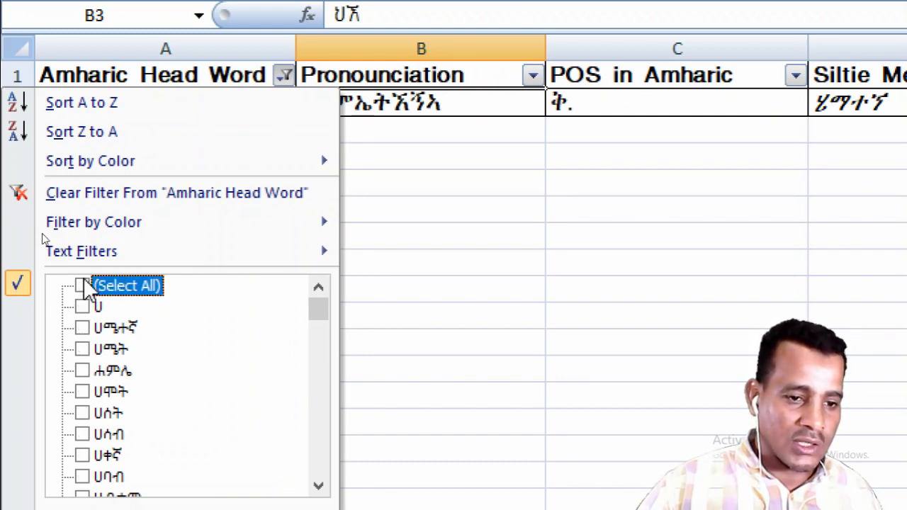
pyautogui.click(83, 350)
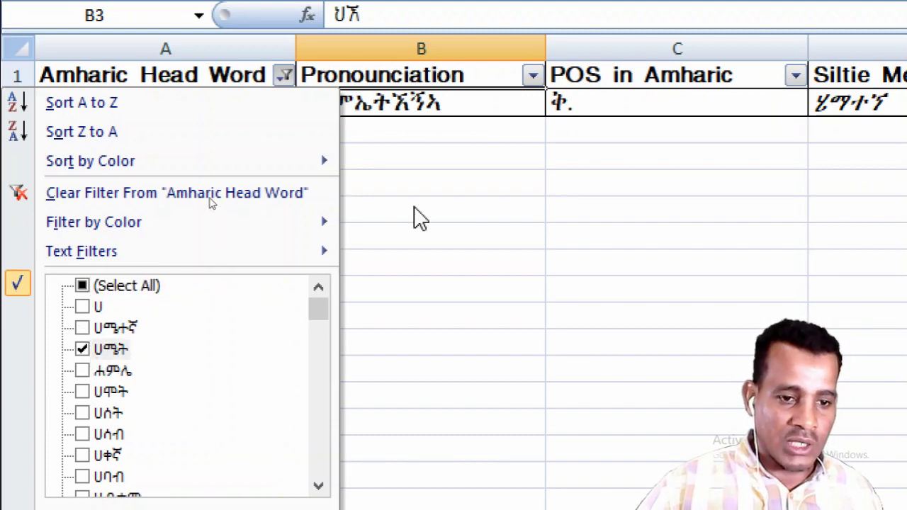
pyautogui.scroll(-2, 415, 217)
pyautogui.scroll(-1, 404, 284)
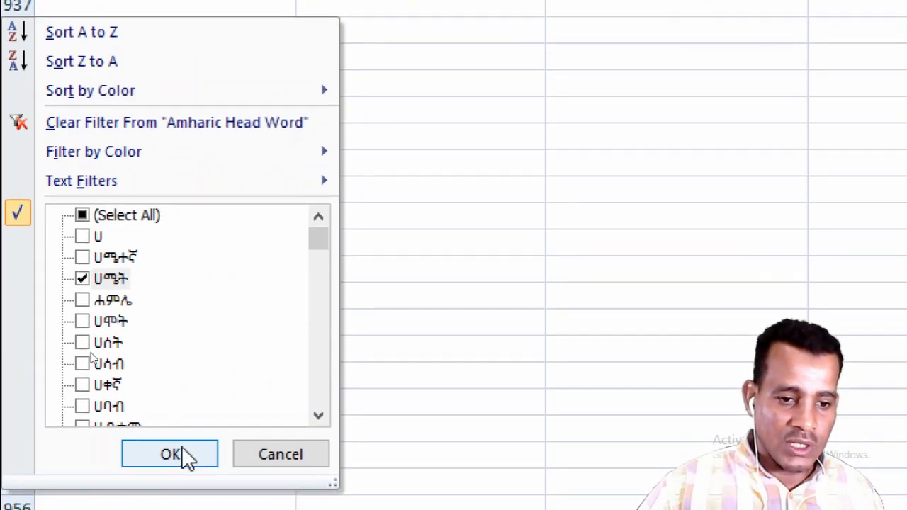
pyautogui.click(183, 454)
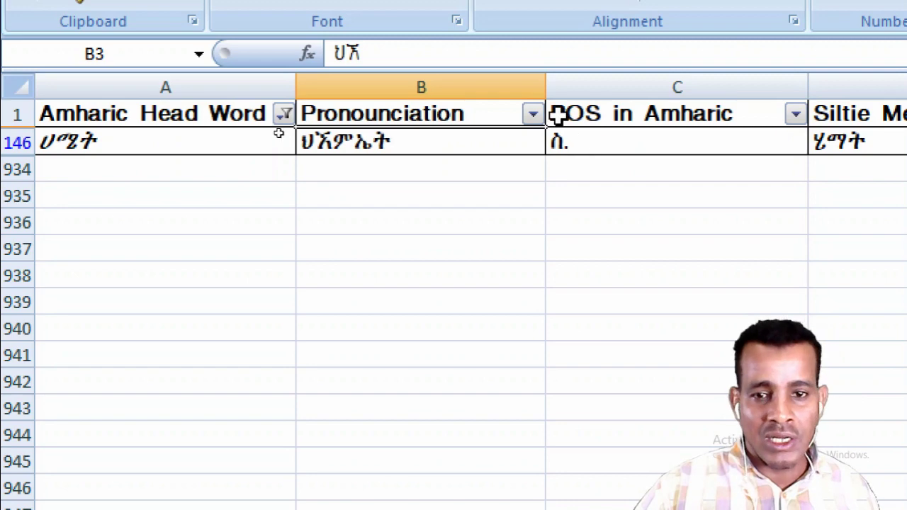
# - Reselect all head words in column A's filter so every dictionary row shows
pyautogui.click(532, 115)
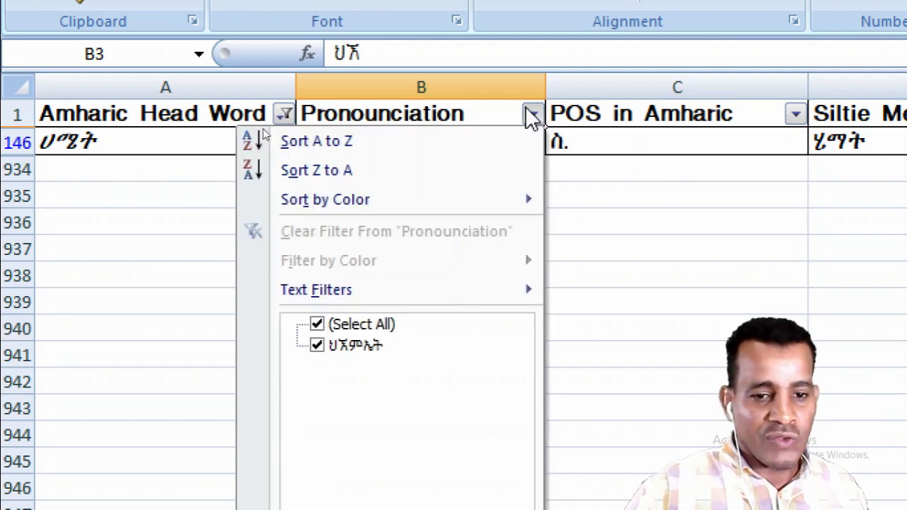
pyautogui.click(532, 115)
pyautogui.click(284, 115)
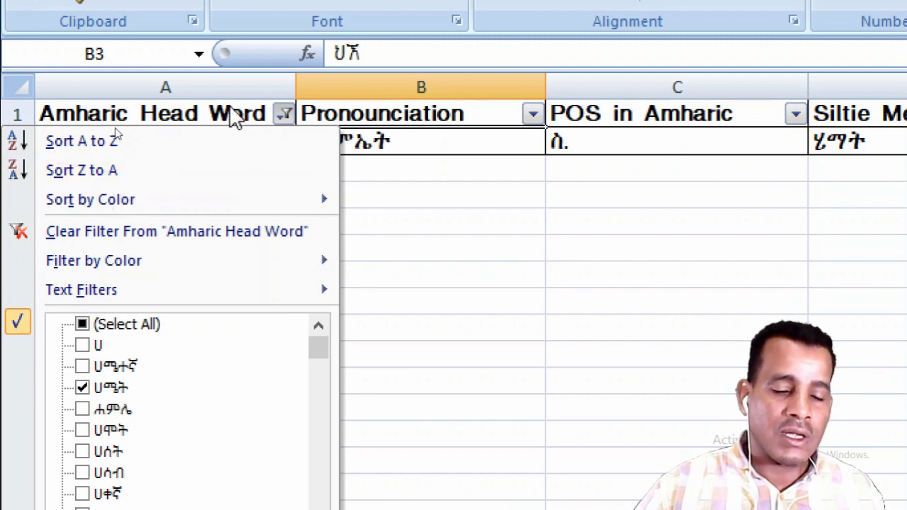
pyautogui.click(82, 324)
pyautogui.scroll(-3, 255, 361)
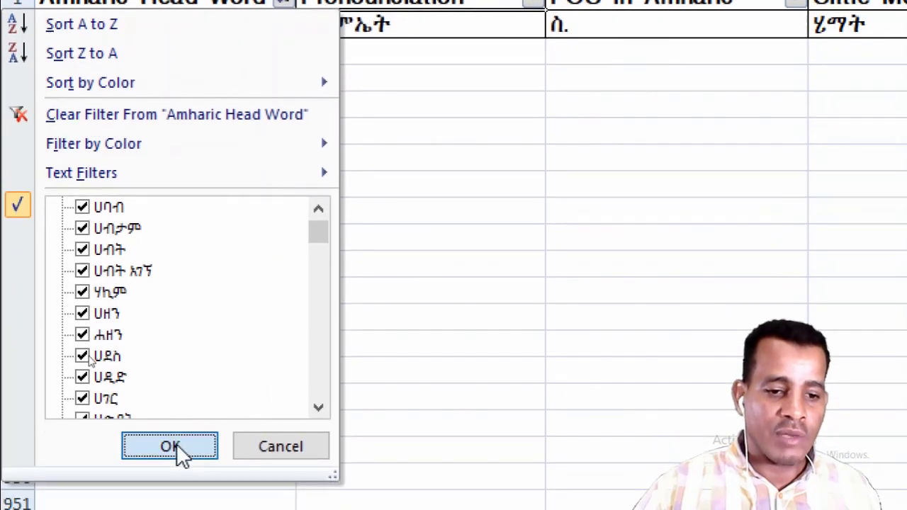
pyautogui.click(171, 447)
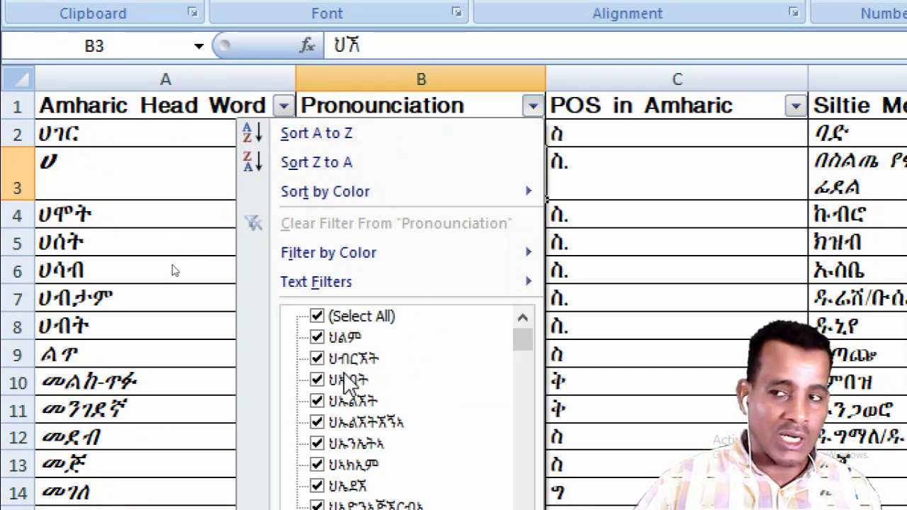
# - Cancel a Pronounciation equals text filter and turn AutoFilter off for the dictionary
pyautogui.click(326, 317)
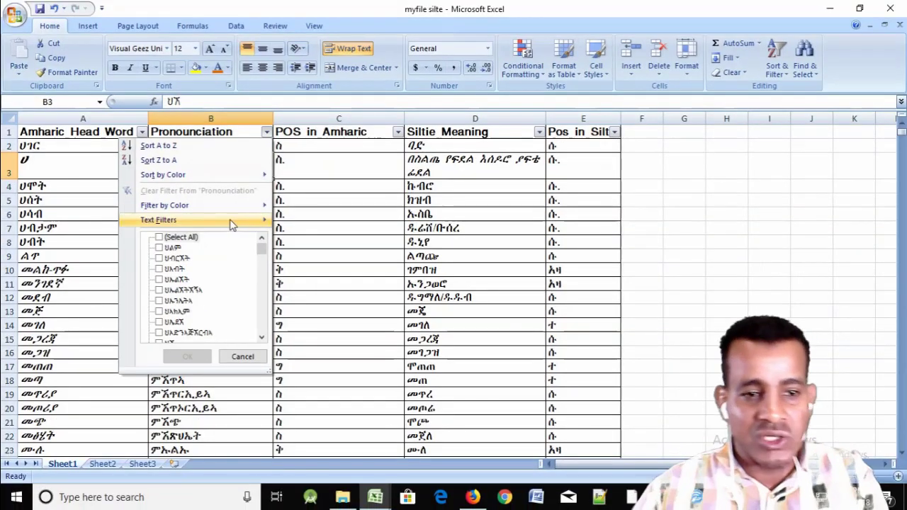
pyautogui.moveTo(233, 224)
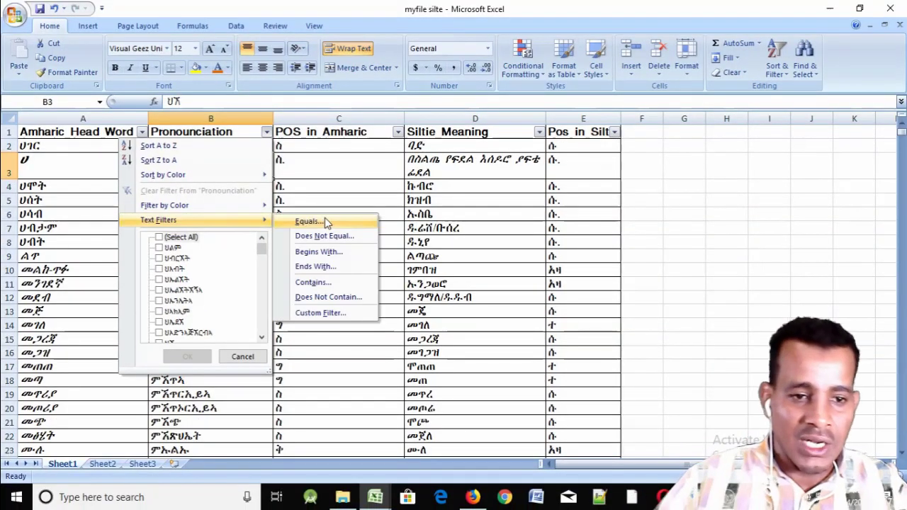
pyautogui.click(324, 220)
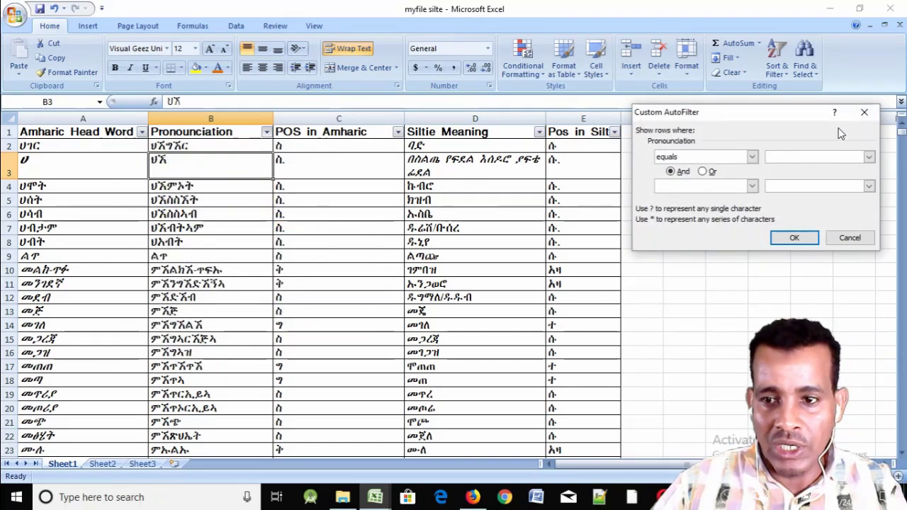
pyautogui.click(865, 112)
pyautogui.click(791, 83)
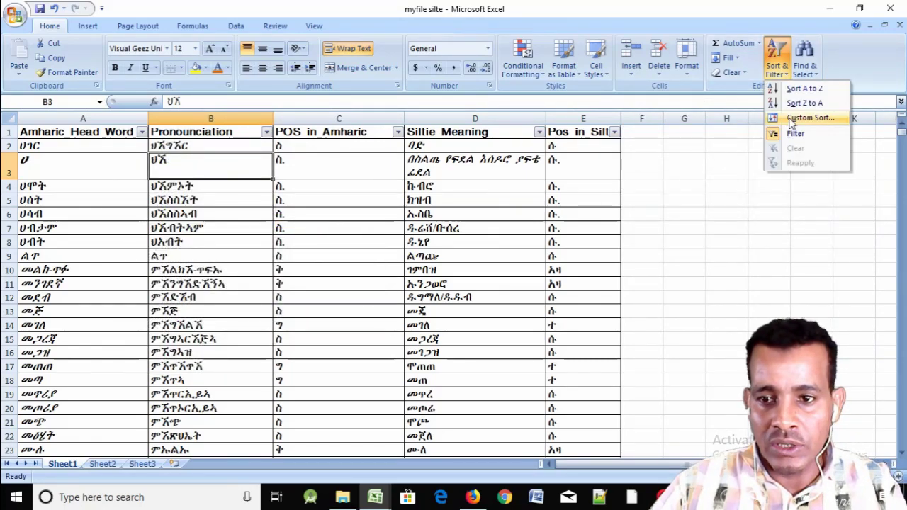
pyautogui.click(794, 134)
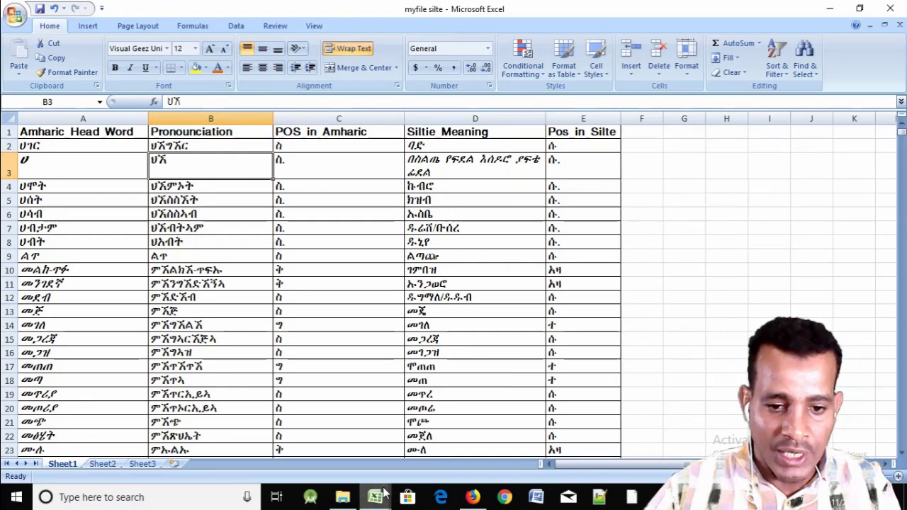
# - In Book1, enter F, M, M into cells C3 to C5
pyautogui.moveTo(376, 497)
pyautogui.click(285, 451)
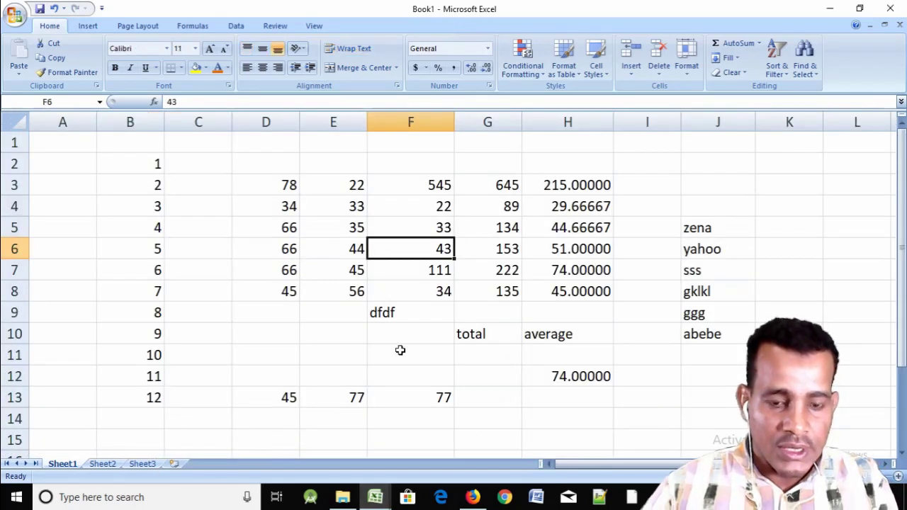
pyautogui.click(240, 187)
pyautogui.click(231, 187)
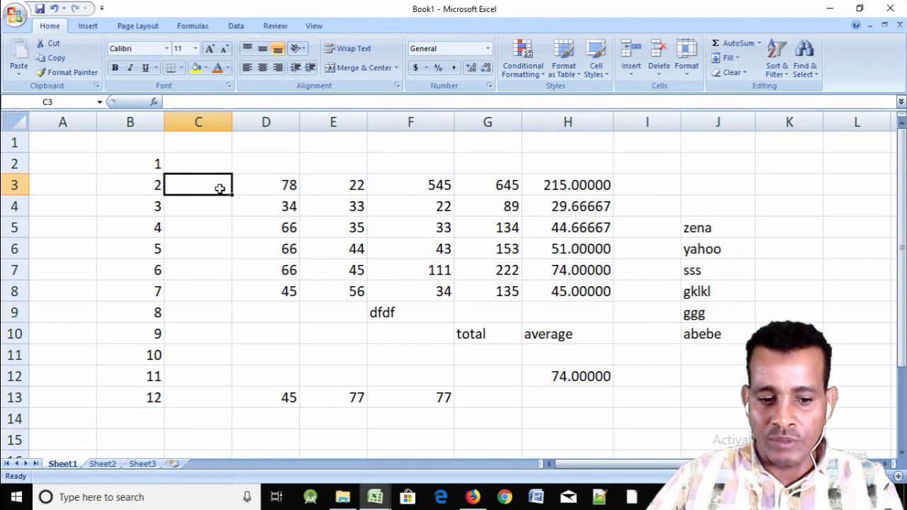
pyautogui.write('F')
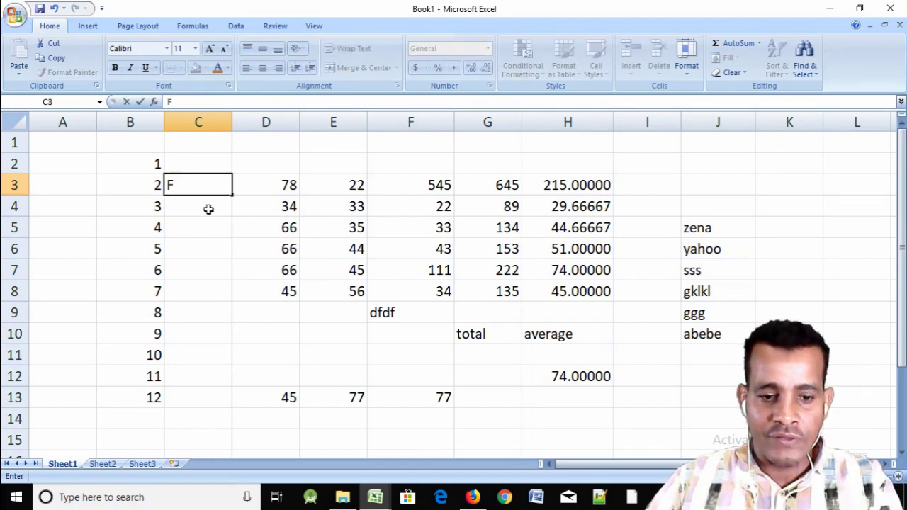
pyautogui.press('Return')
pyautogui.write('N')
pyautogui.press('BackSpace')
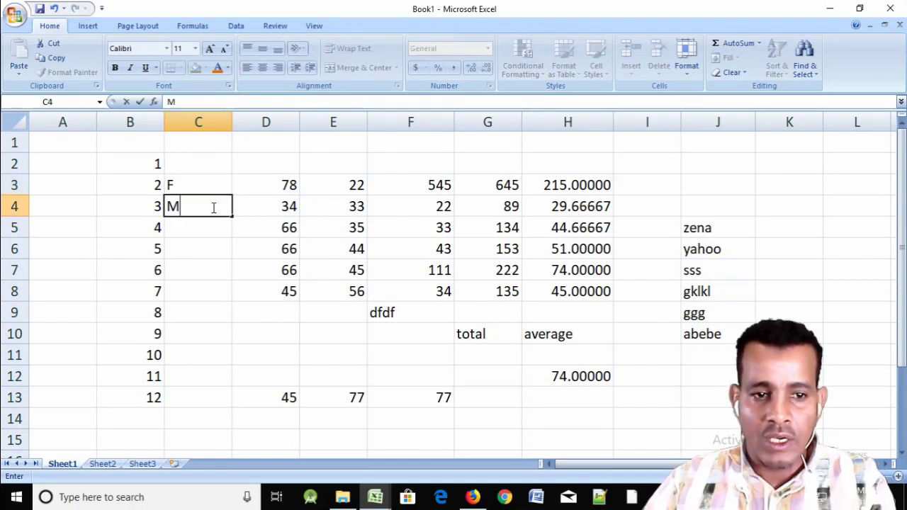
pyautogui.press('Return')
pyautogui.write('M')
pyautogui.press('Return')
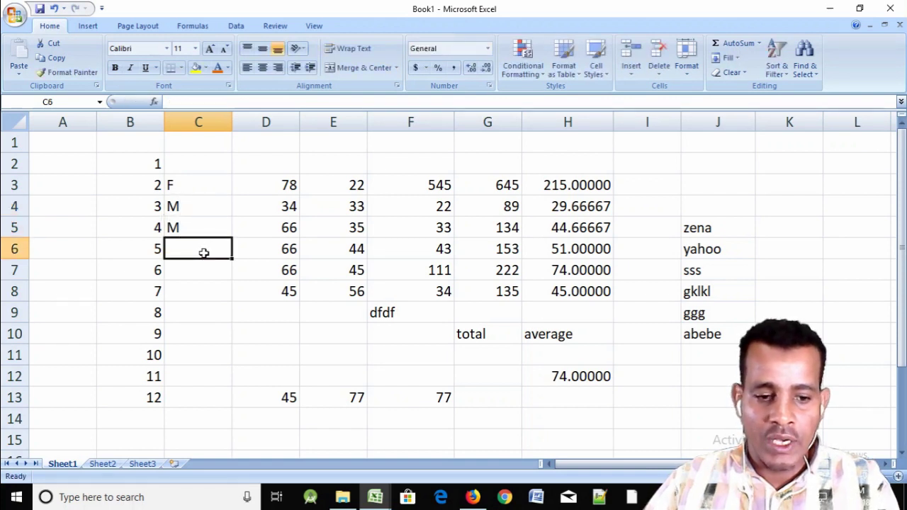
# - Enter F, F, M into C6:C8, clear the stray F in C9, and select C3
pyautogui.write('F')
pyautogui.click(205, 272)
pyautogui.write('F')
pyautogui.click(203, 293)
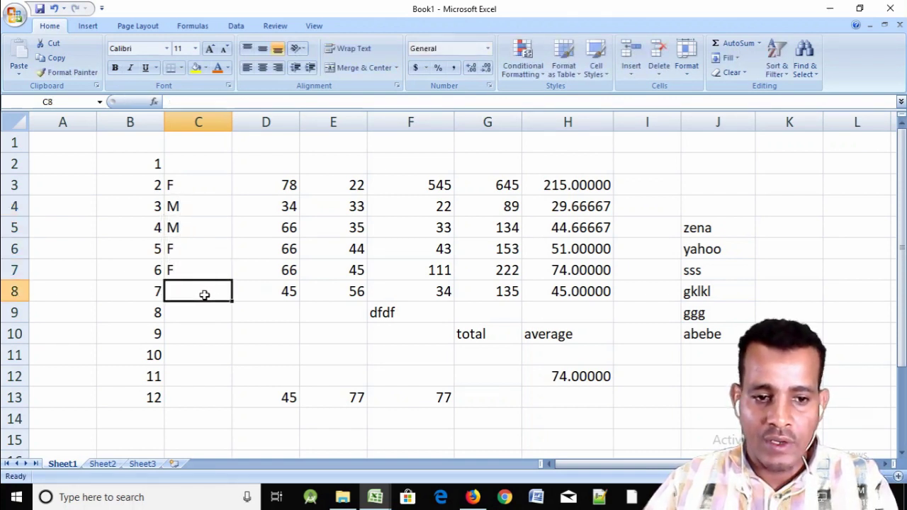
pyautogui.write('M')
pyautogui.click(200, 319)
pyautogui.write('F')
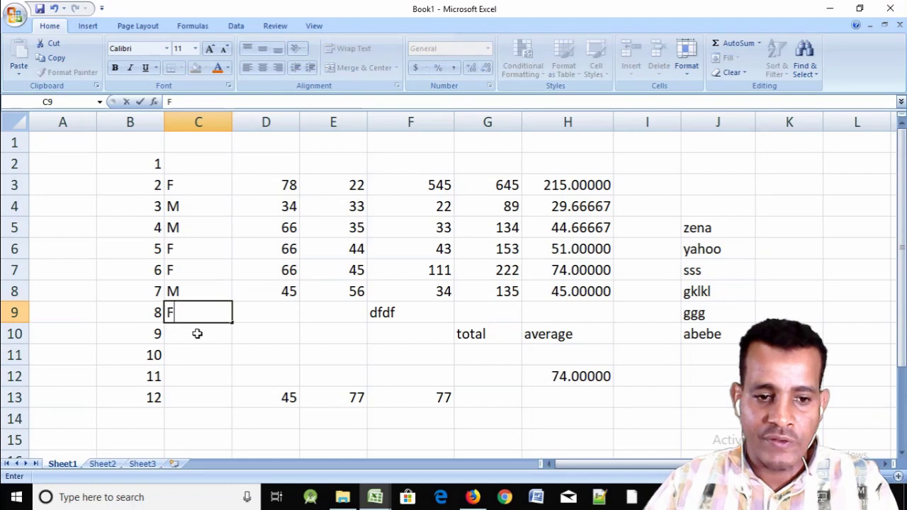
pyautogui.click(203, 298)
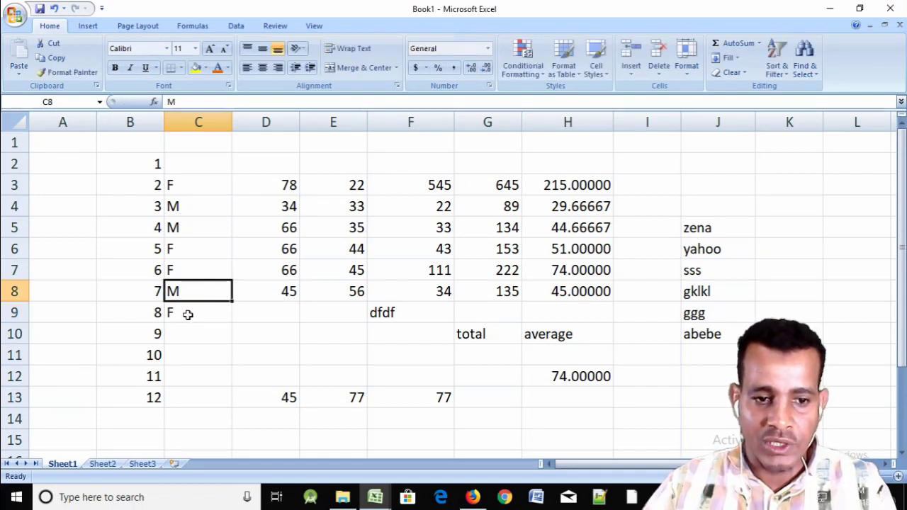
pyautogui.click(192, 315)
pyautogui.press('Delete')
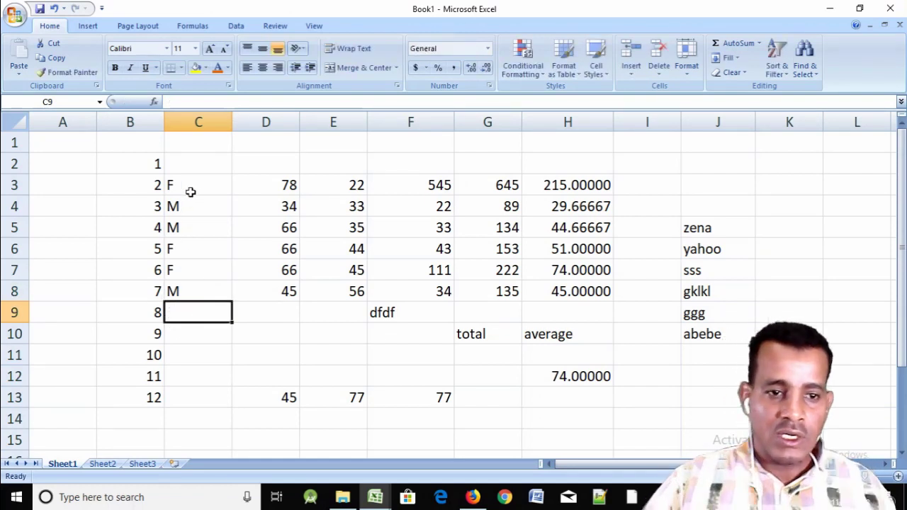
pyautogui.click(189, 187)
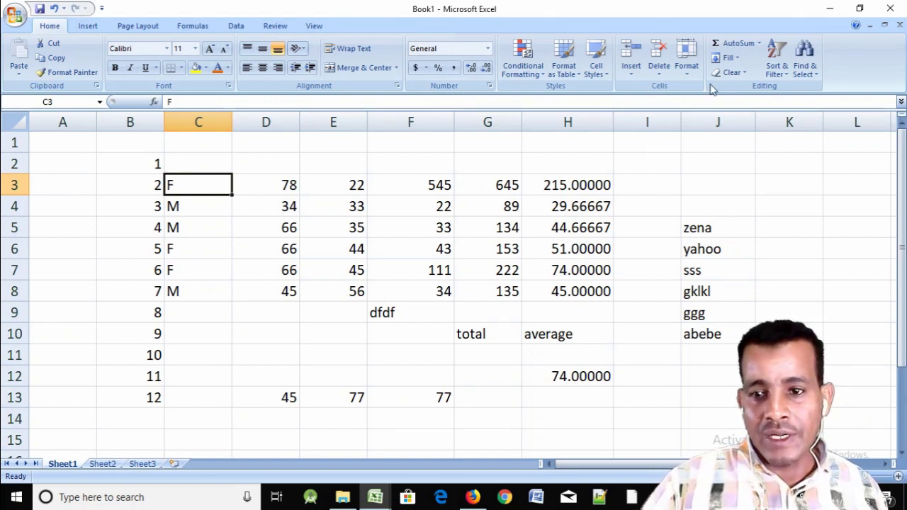
# - Select column C and turn on AutoFilter for it
pyautogui.click(777, 64)
pyautogui.click(794, 133)
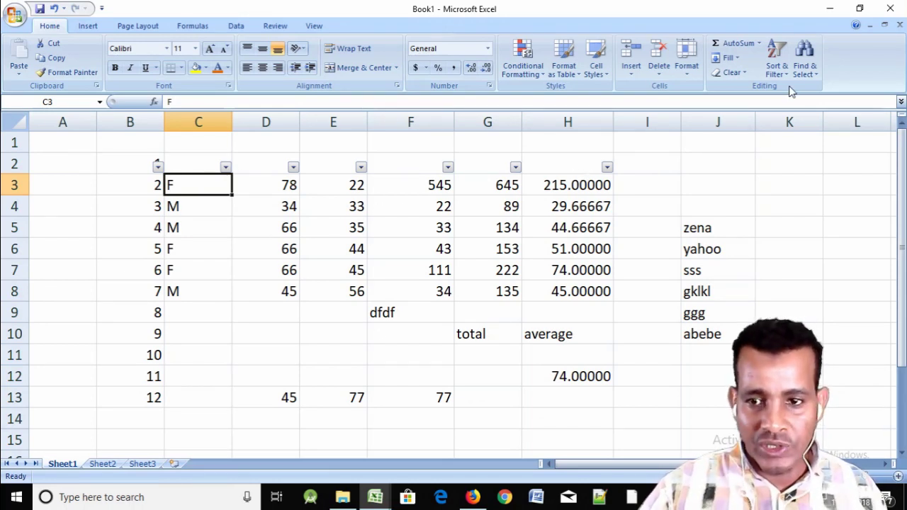
pyautogui.click(777, 64)
pyautogui.click(790, 135)
pyautogui.click(220, 122)
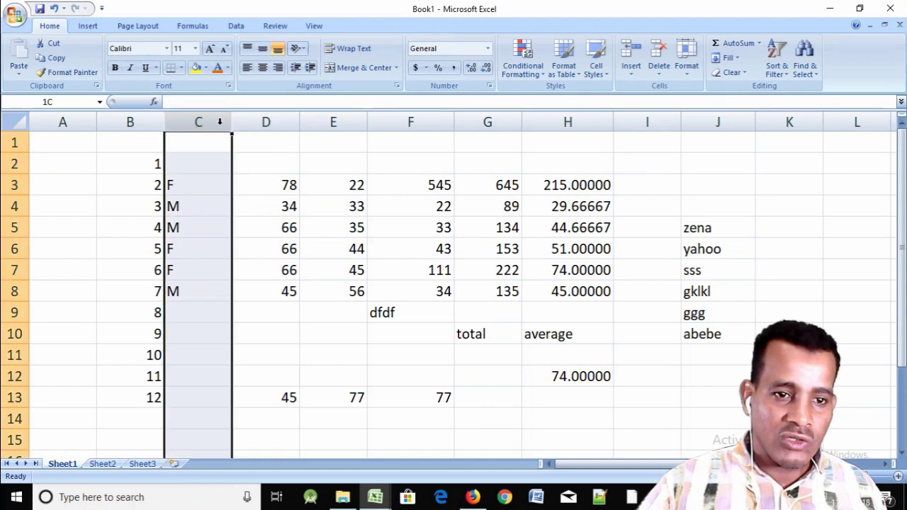
pyautogui.click(777, 65)
pyautogui.click(791, 134)
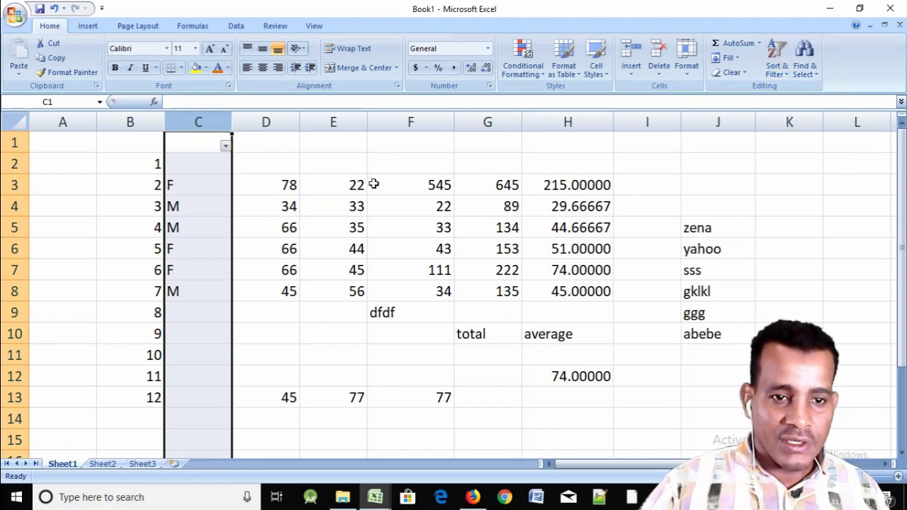
# - Filter column C to show only F rows, then only M rows
pyautogui.click(225, 146)
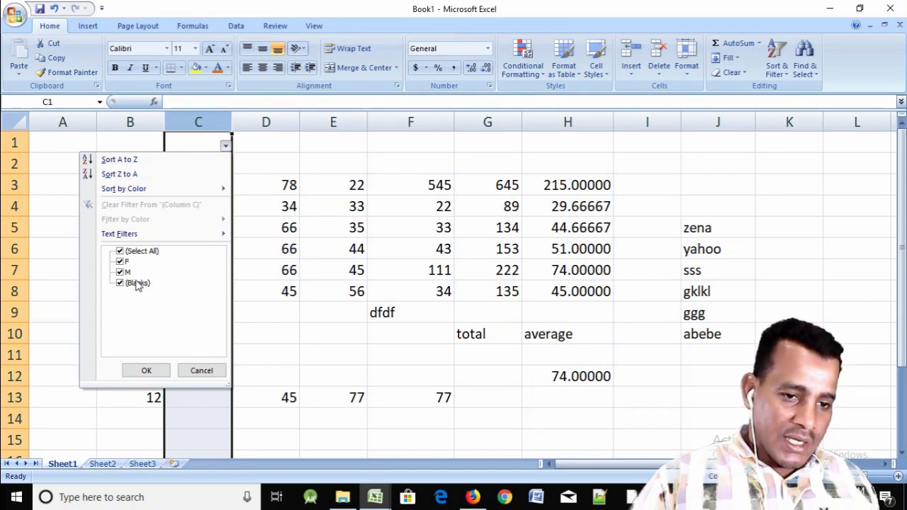
pyautogui.click(120, 251)
pyautogui.click(120, 262)
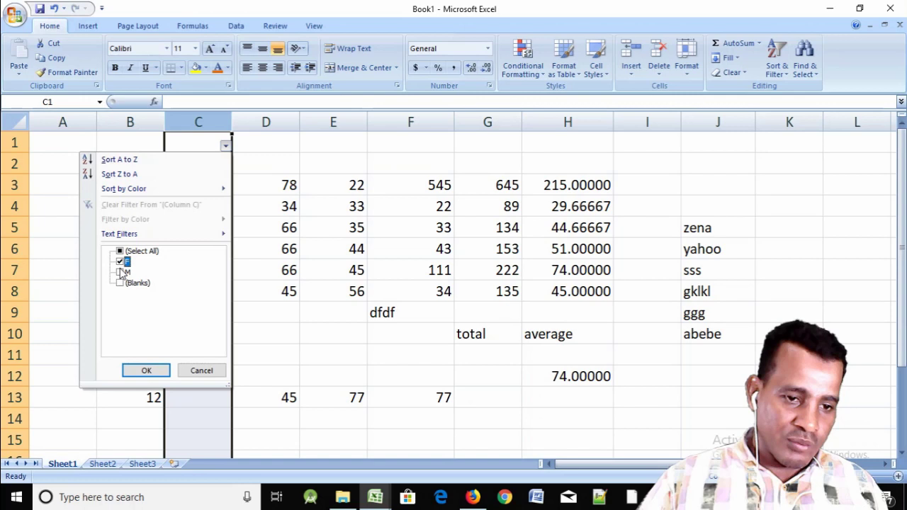
pyautogui.click(151, 370)
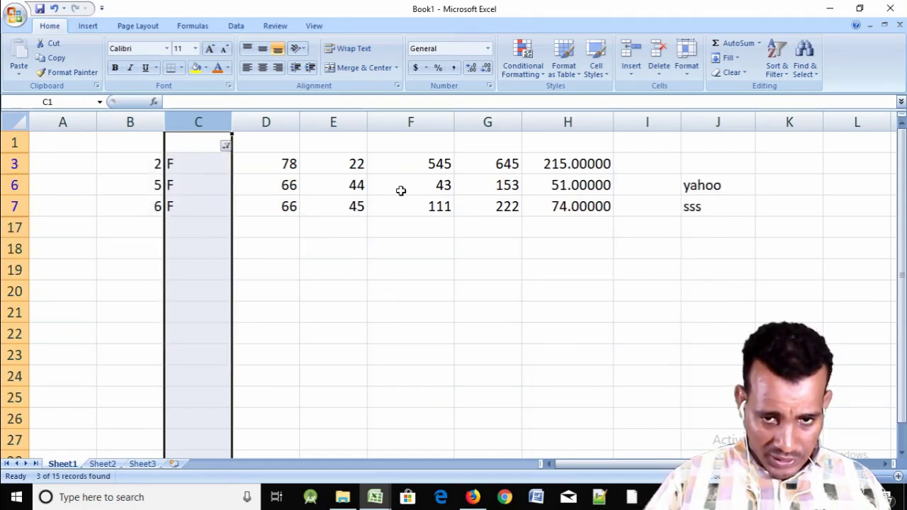
pyautogui.click(225, 145)
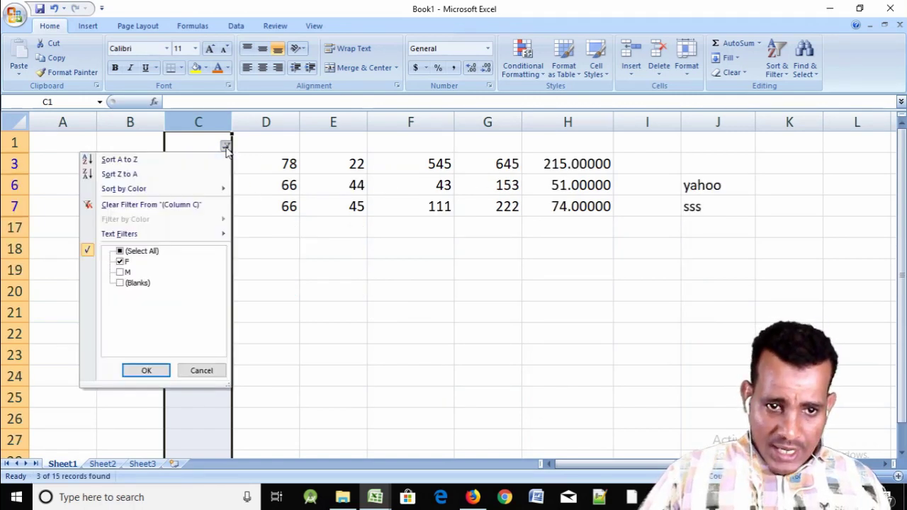
pyautogui.click(120, 262)
pyautogui.click(120, 272)
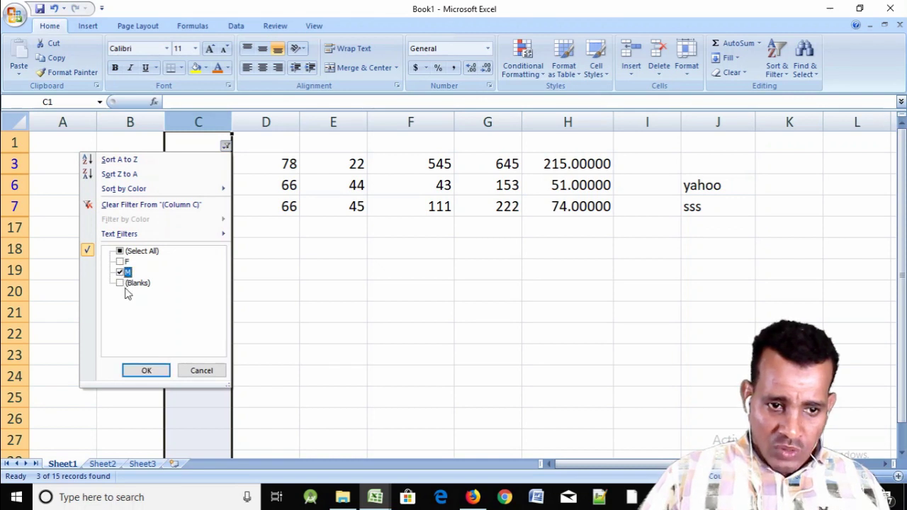
pyautogui.click(149, 370)
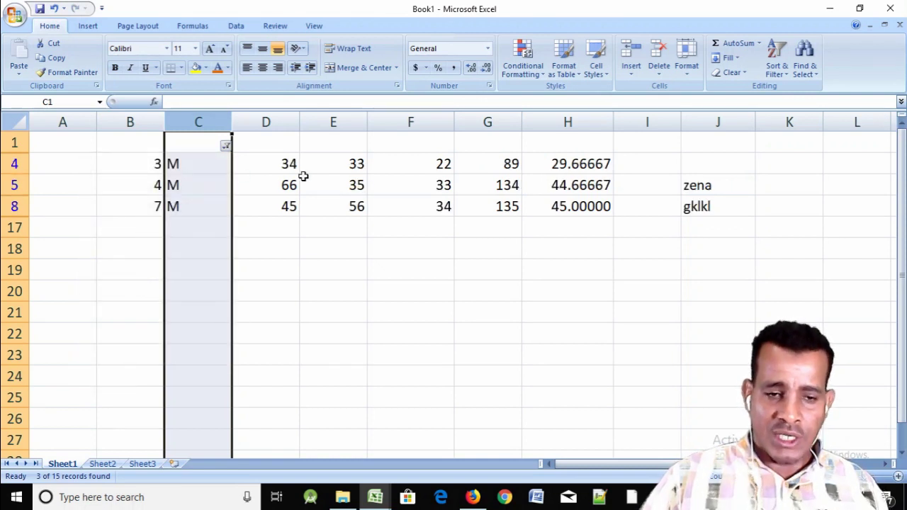
# - Switch the column C filter to (Blanks) only
pyautogui.click(226, 146)
pyautogui.click(124, 285)
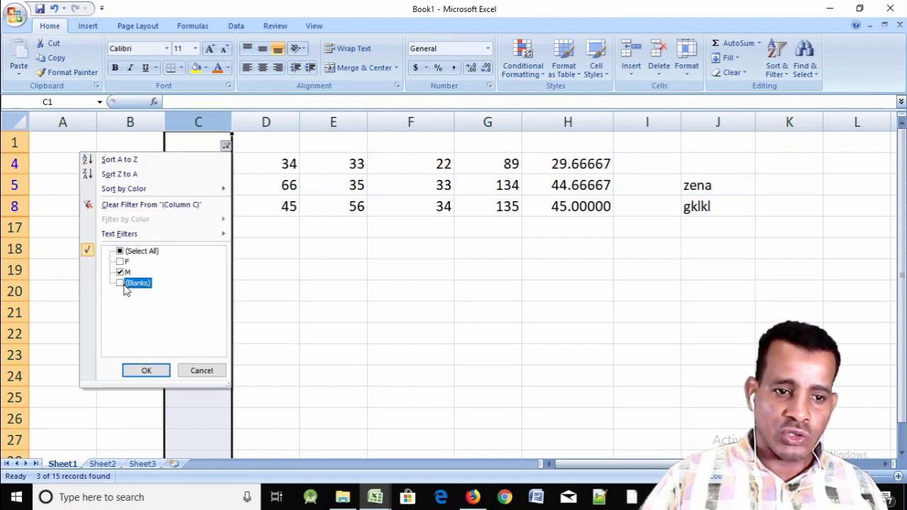
pyautogui.click(146, 371)
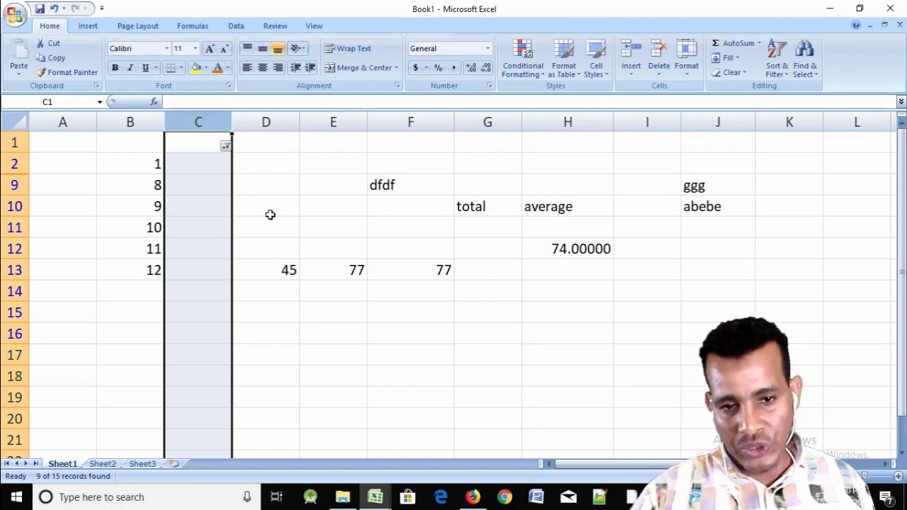
# - Turn AutoFilter off and select the 44.66667 average in column H
pyautogui.click(785, 74)
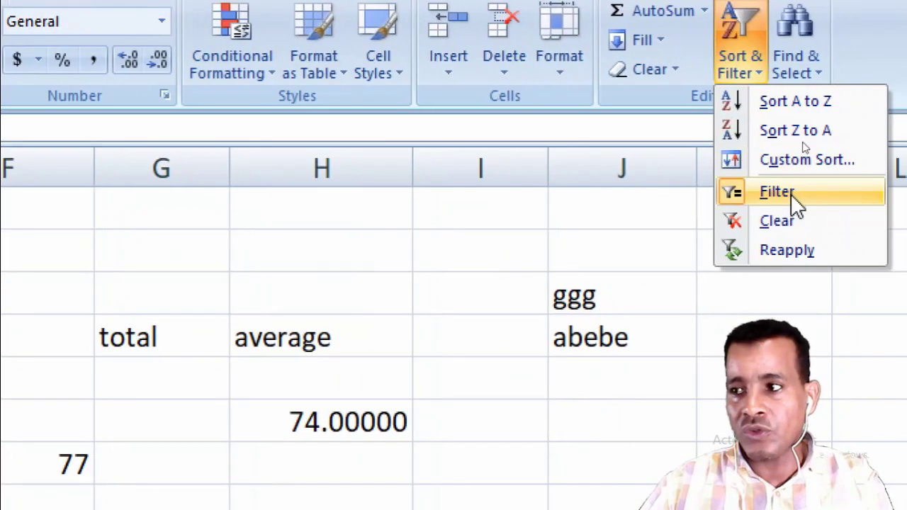
pyautogui.click(796, 133)
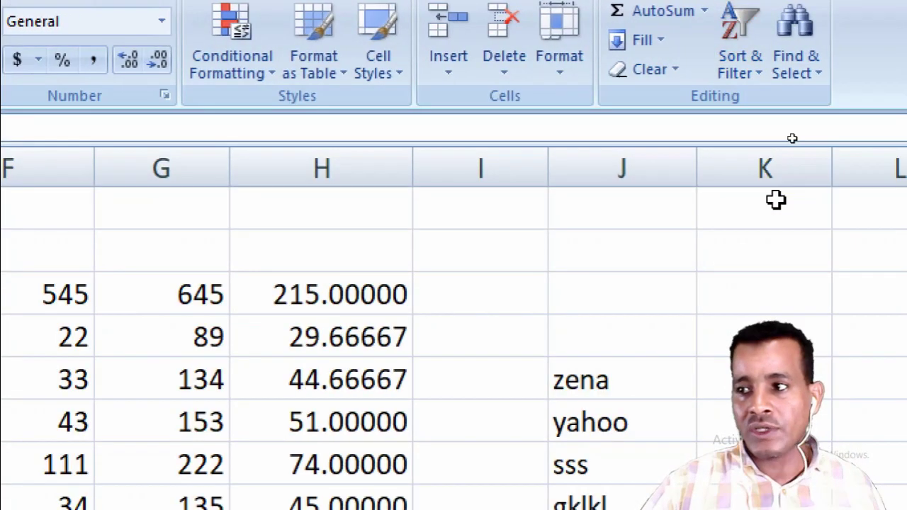
pyautogui.click(258, 367)
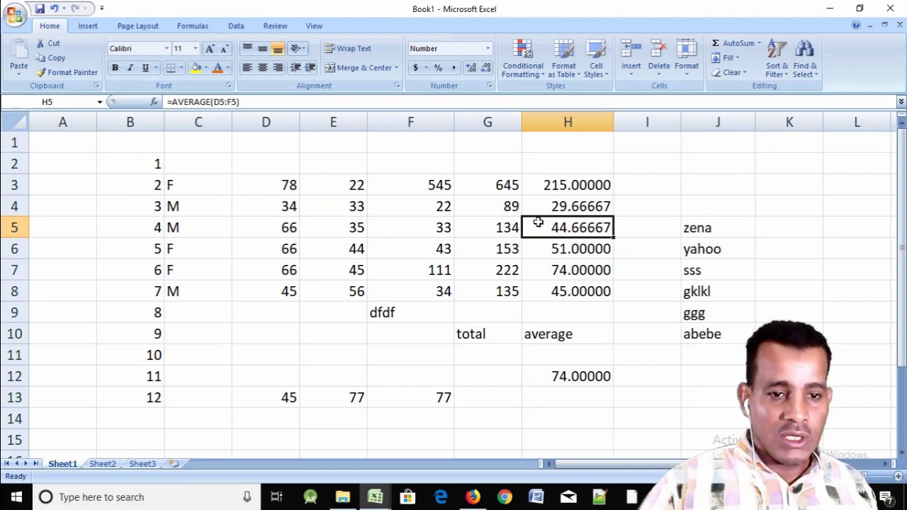
pyautogui.click(780, 71)
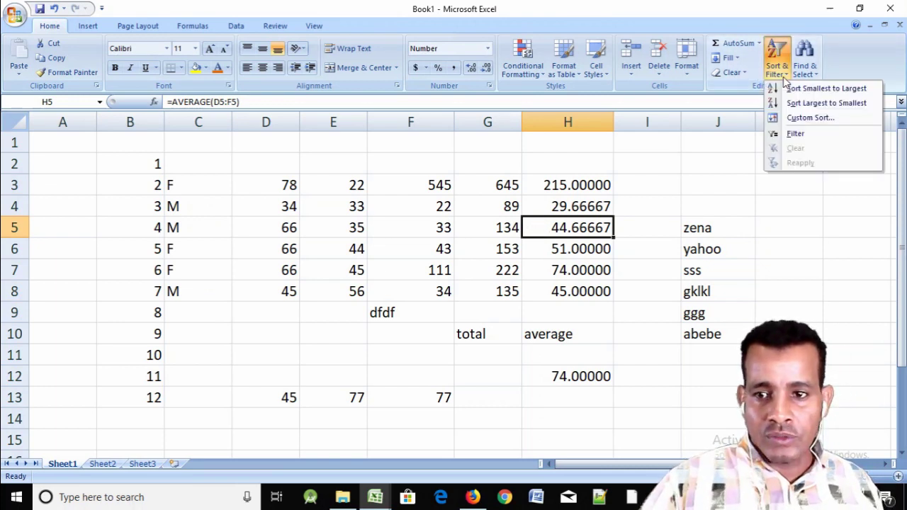
pyautogui.click(623, 203)
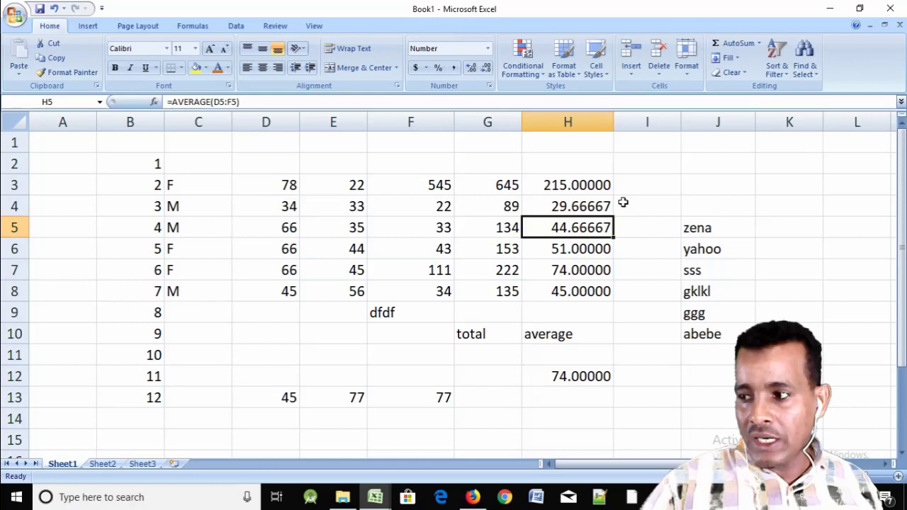
# - Select the row averages in H4 and H3, then values 43 in F6 and 34 in F8
pyautogui.click(567, 204)
pyautogui.click(580, 189)
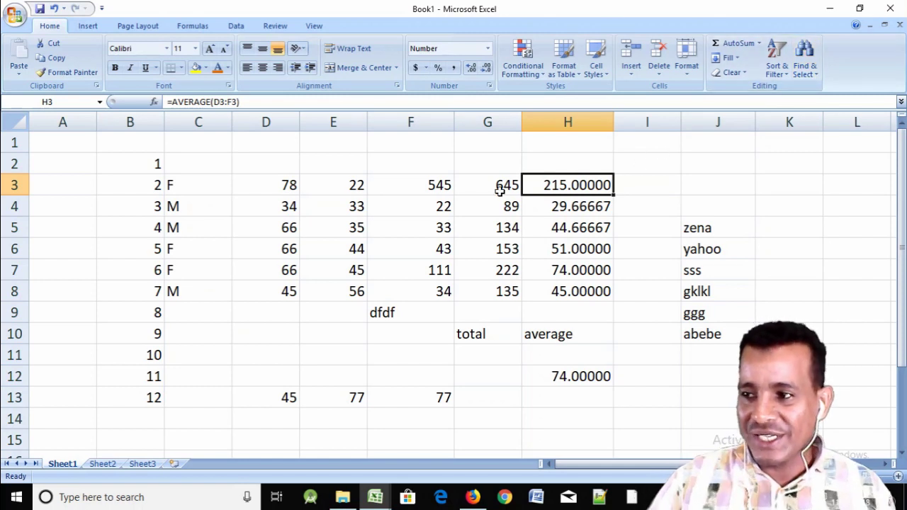
pyautogui.click(399, 244)
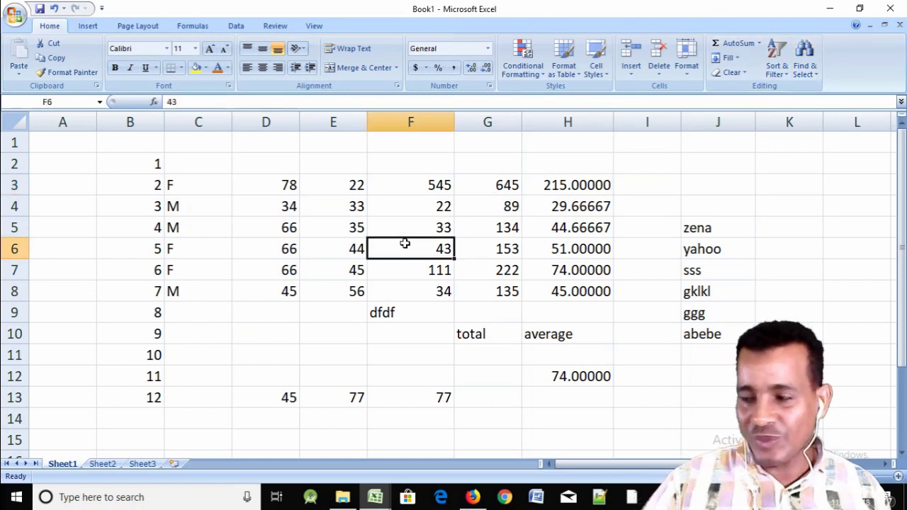
pyautogui.click(397, 298)
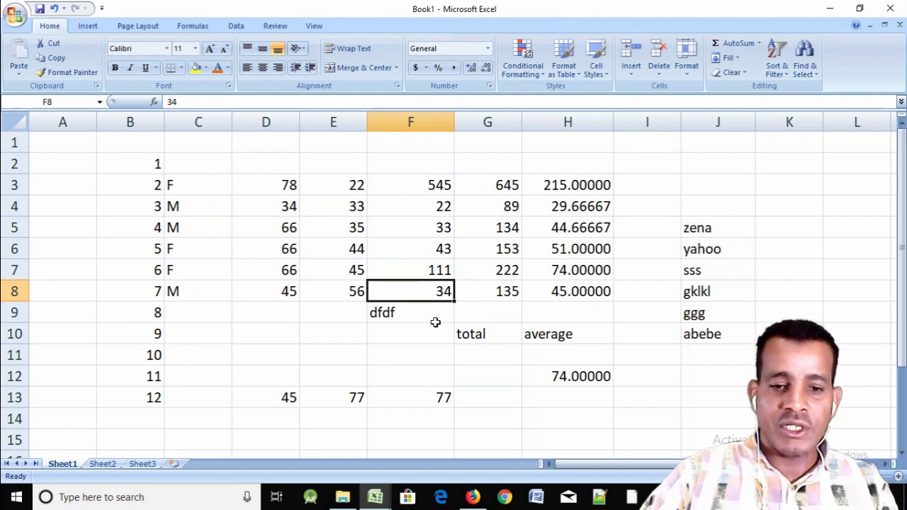
pyautogui.press('alt')
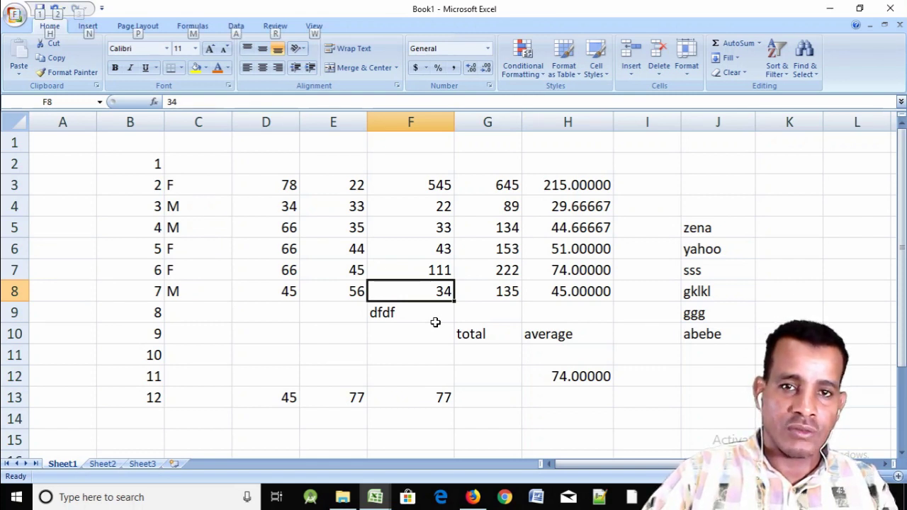